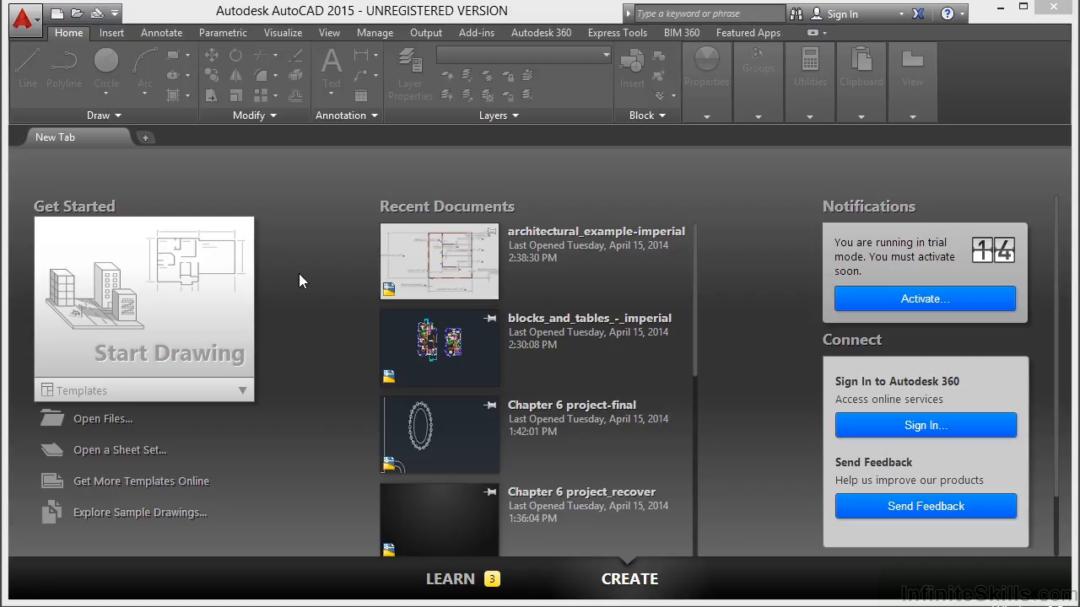
Open the drawing architectural_example-imperial.dwg from folder 07
left_click(118, 420)
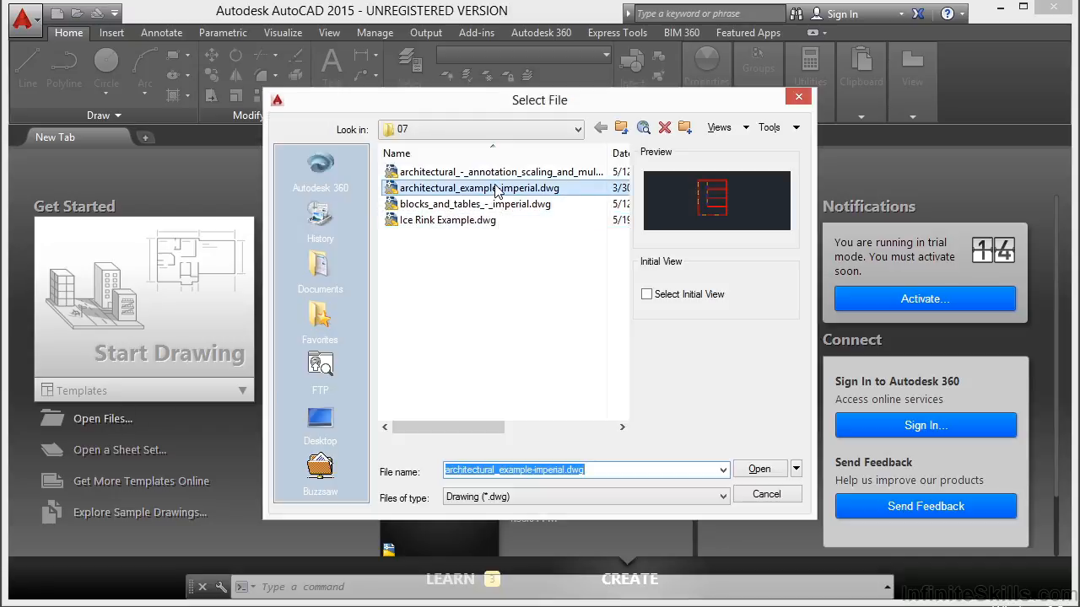
left_click(762, 471)
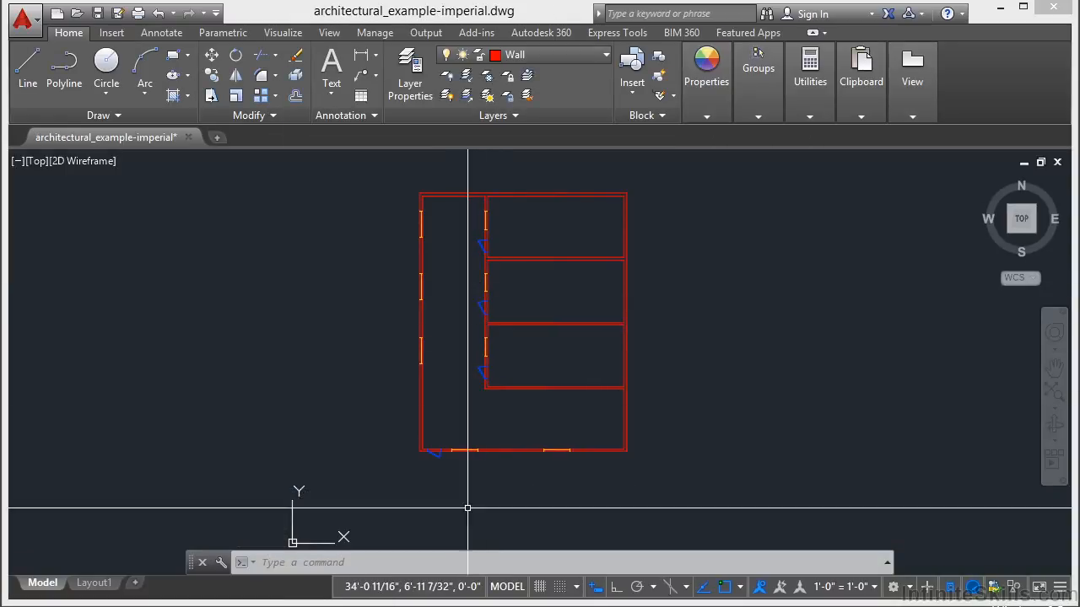
left_click(1060, 588)
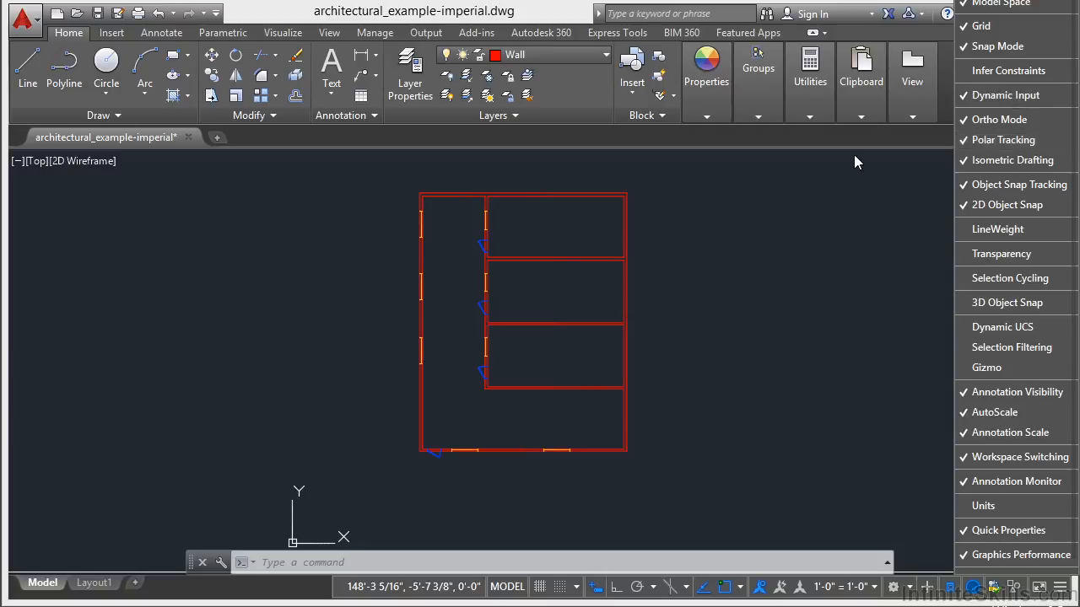
left_click(710, 308)
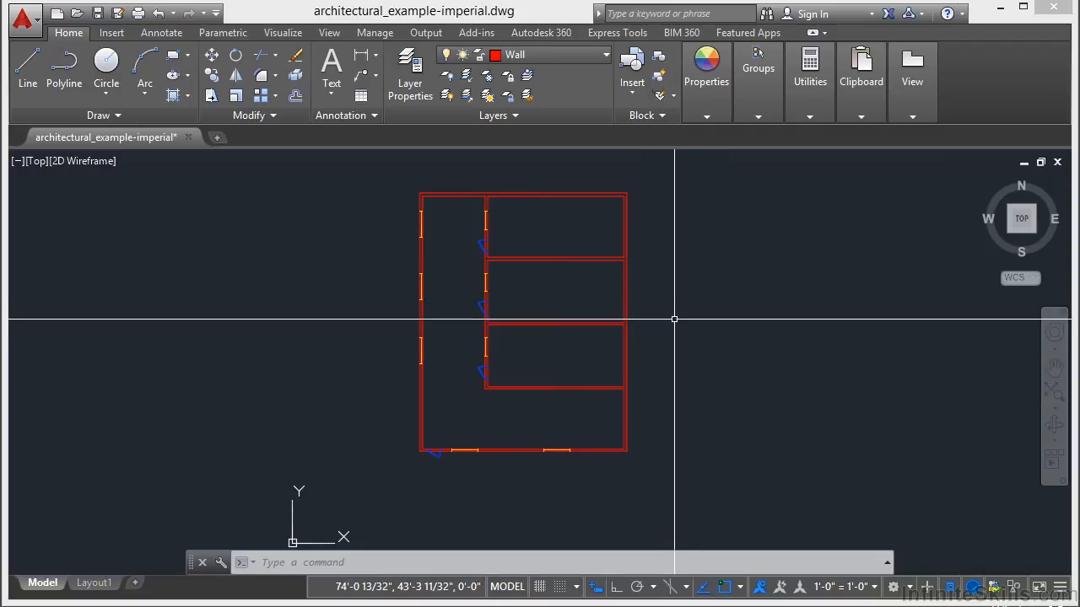
Identify the coordinates of the corner where the middle partition's upper face meets the room side of the corridor wall, using the ID command
scroll(471, 321, "up", 2)
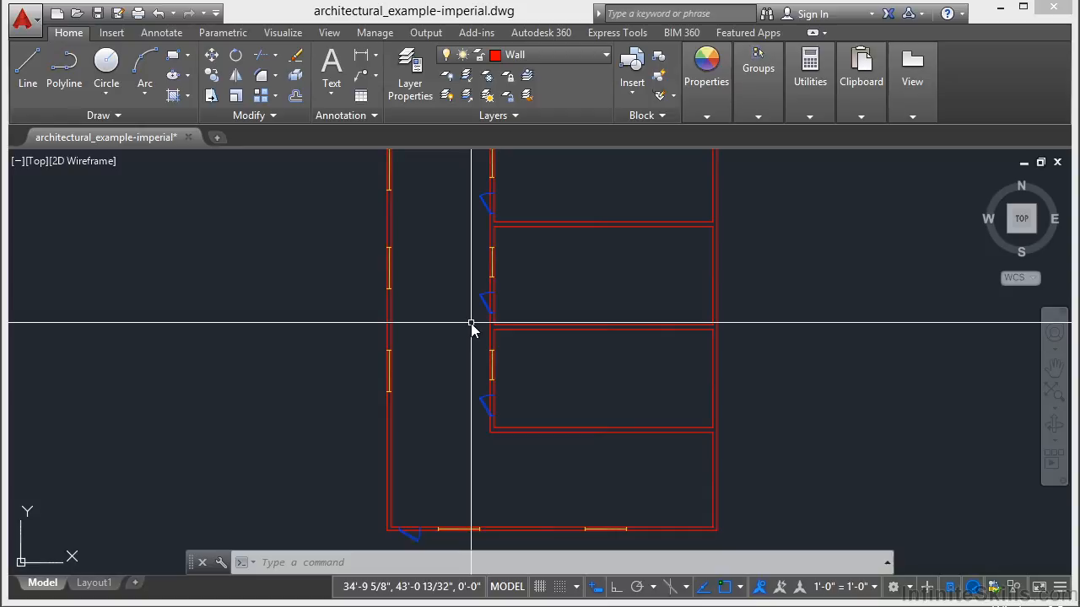
type("ID")
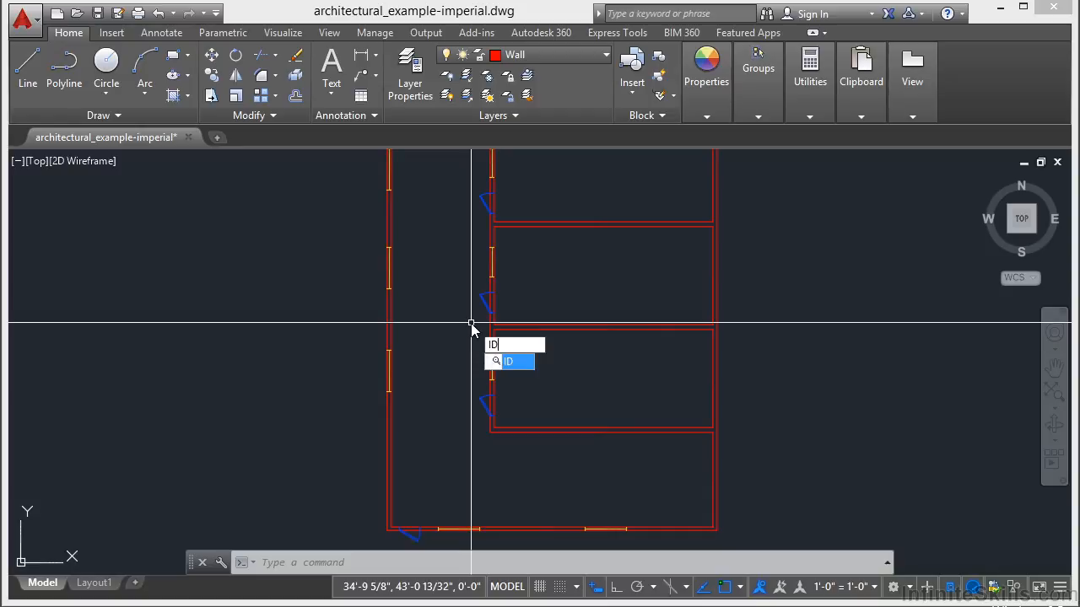
key("Return")
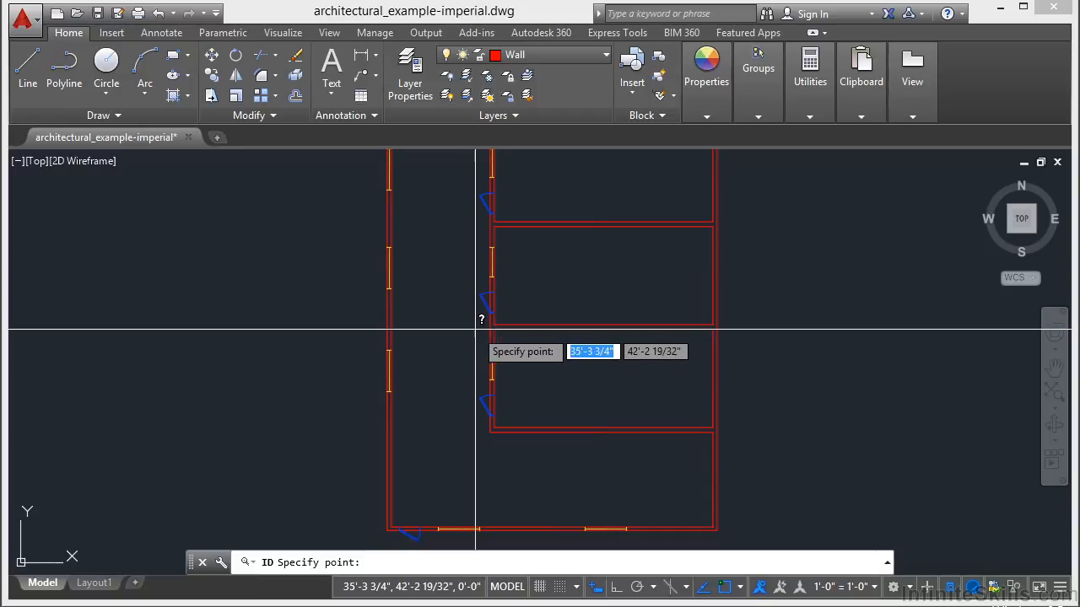
scroll(475, 325, "up", 4)
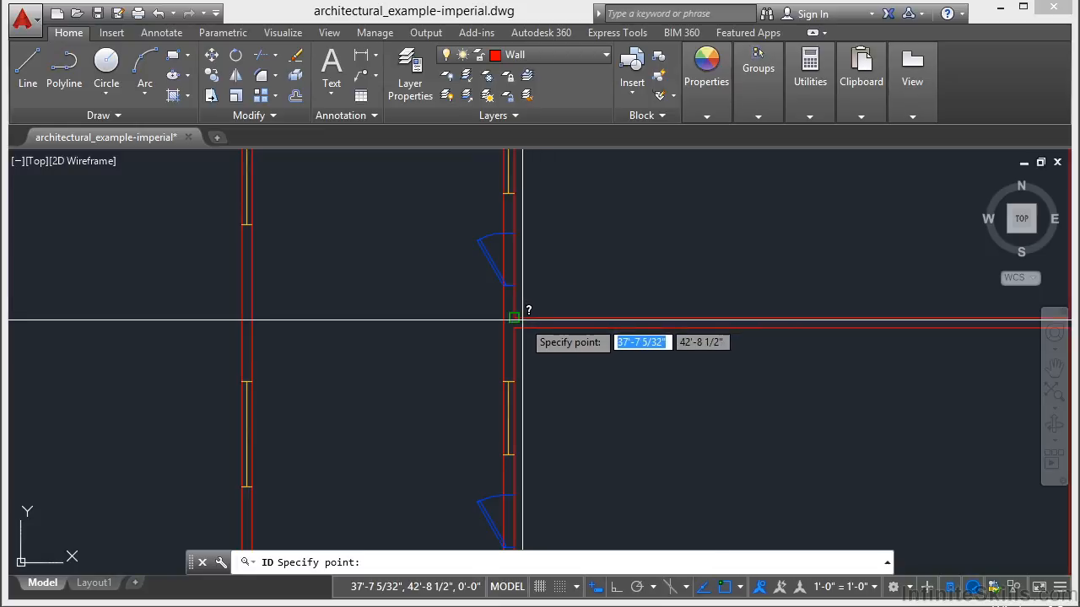
left_click(515, 319)
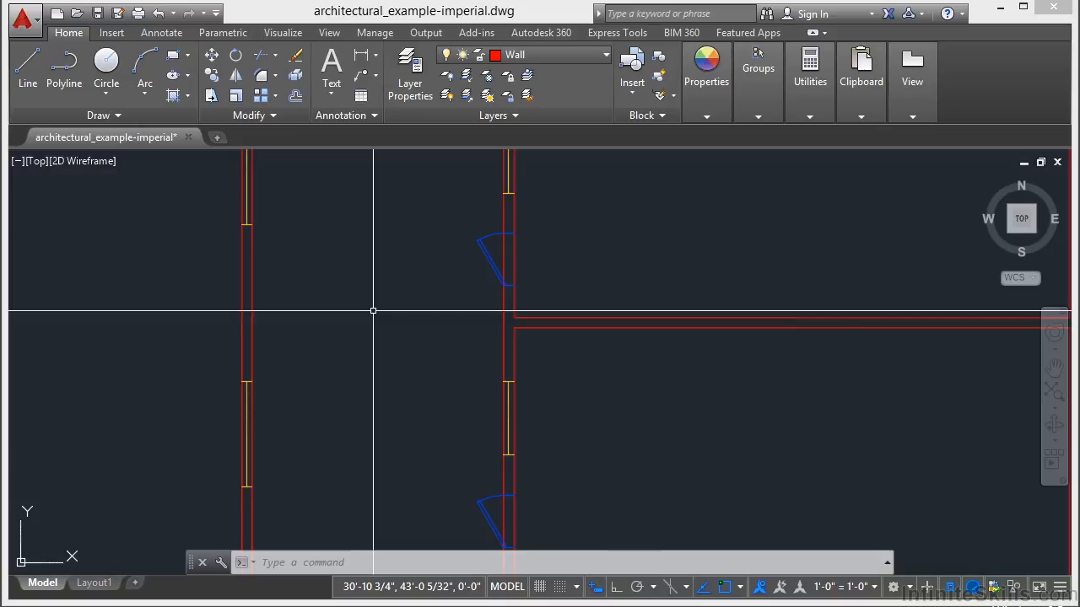
Measure the clear corridor width with DIST, from the corridor wall's near face straight across to the outer wall's inner face
type("di")
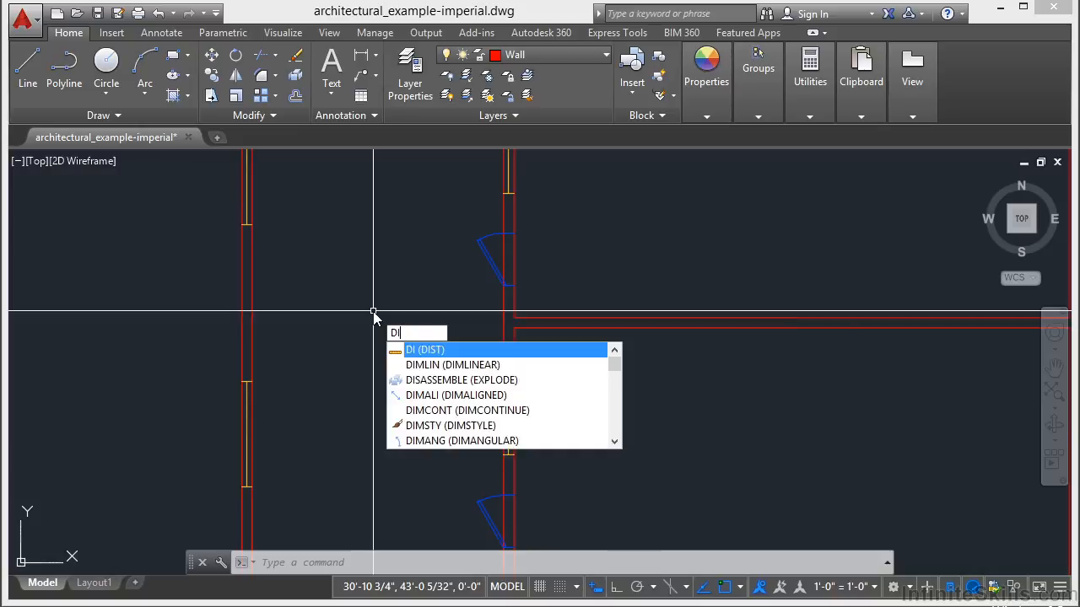
key("Return")
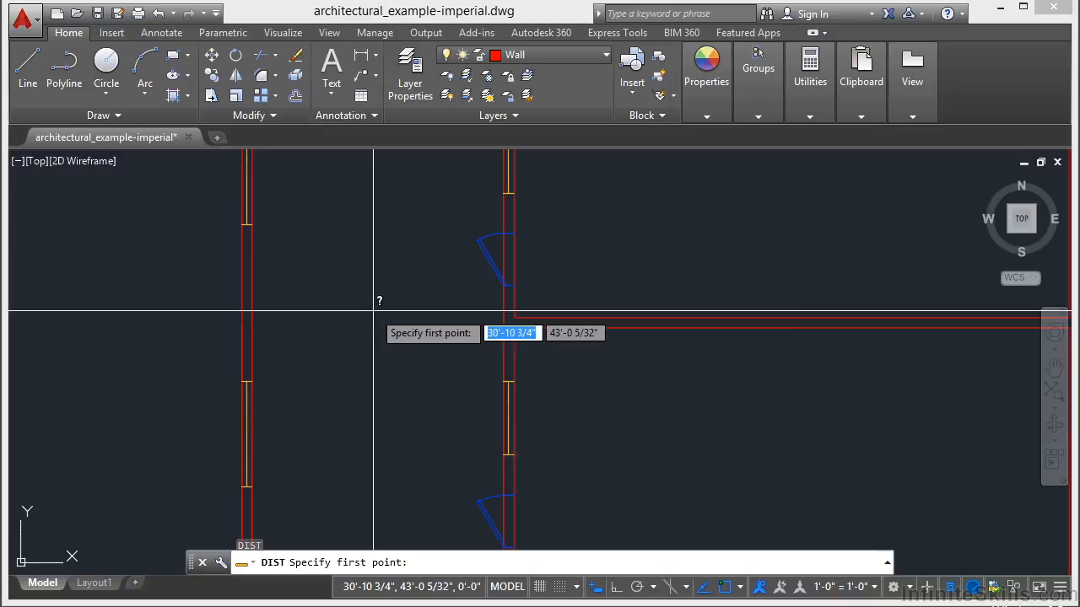
left_click(503, 319)
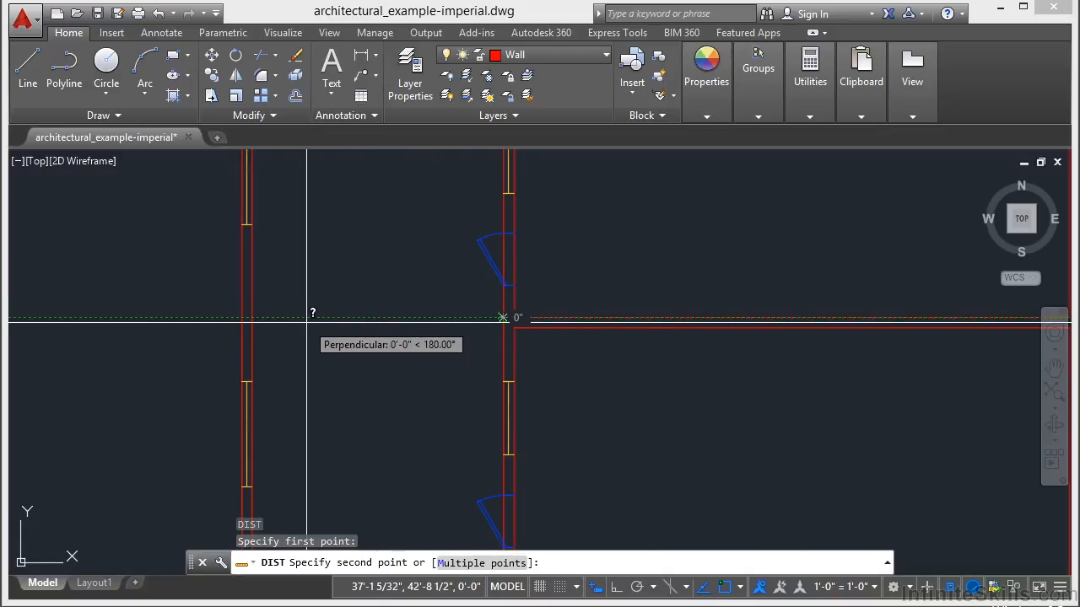
left_click(253, 319)
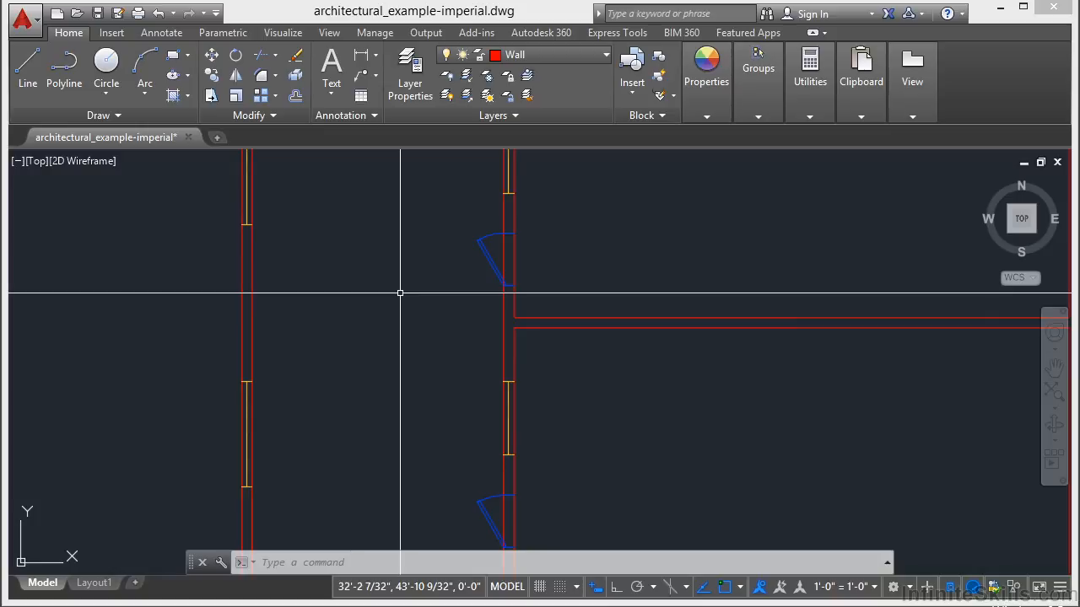
Measure the distance from the partition corner on the corridor wall's room side to the outer wall's inner face, using the Measure Distance tool
mouse_move(815, 116)
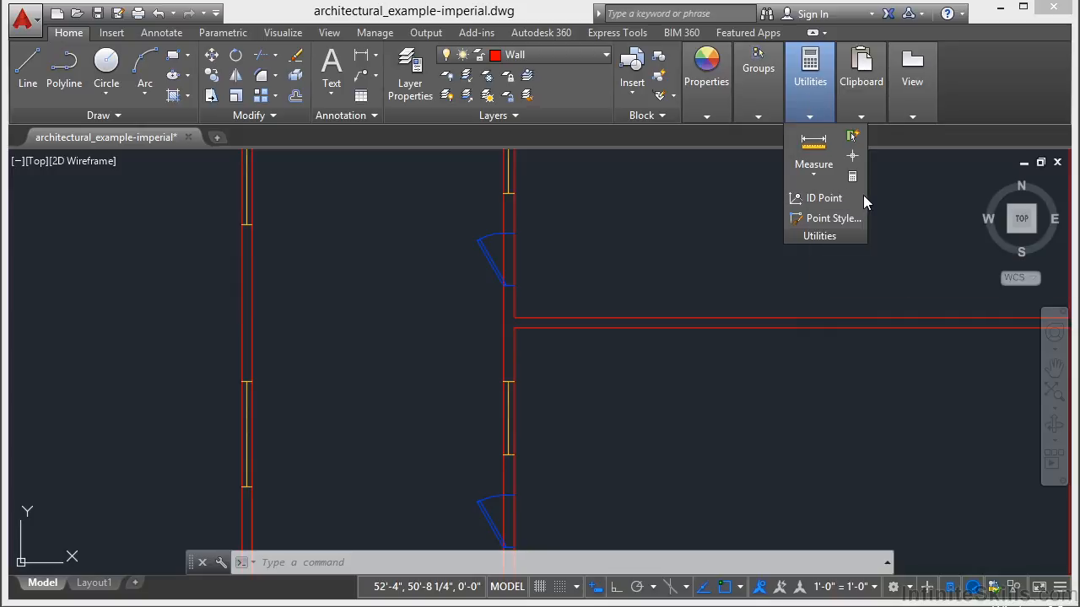
left_click(814, 179)
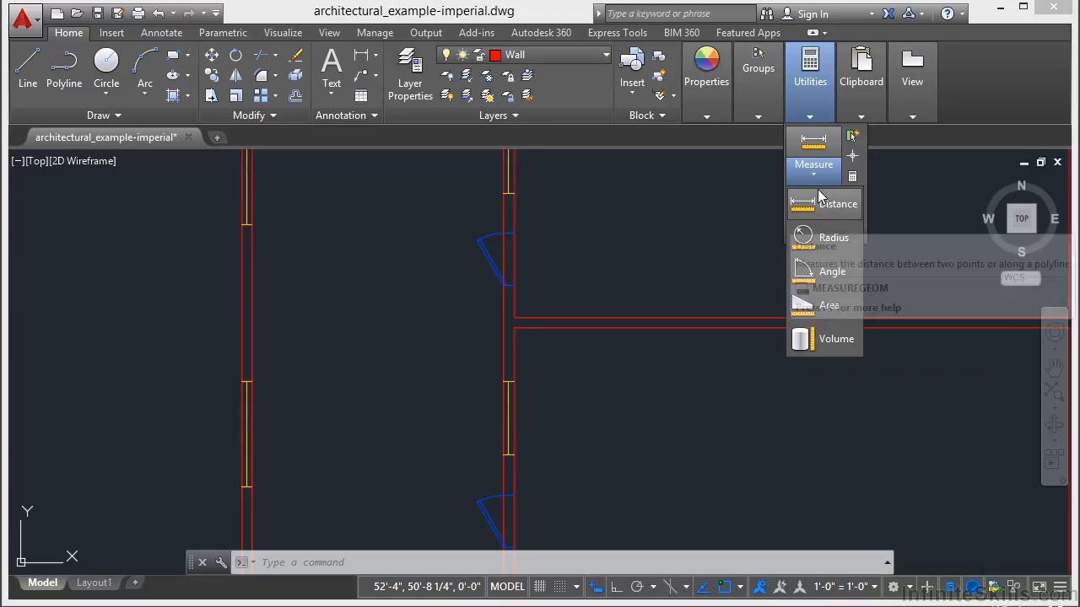
left_click(824, 221)
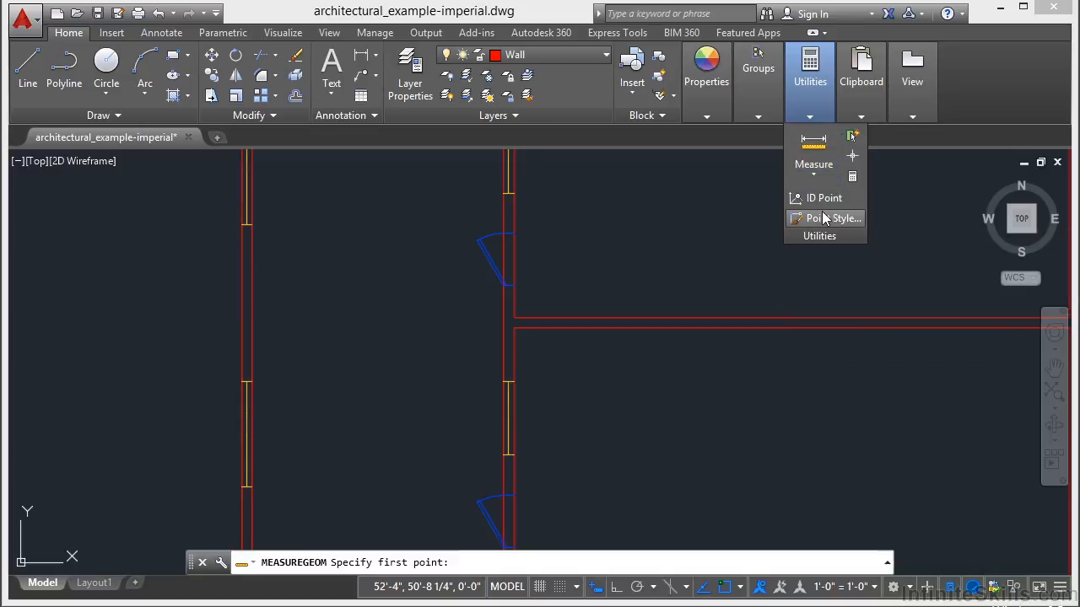
left_click(514, 317)
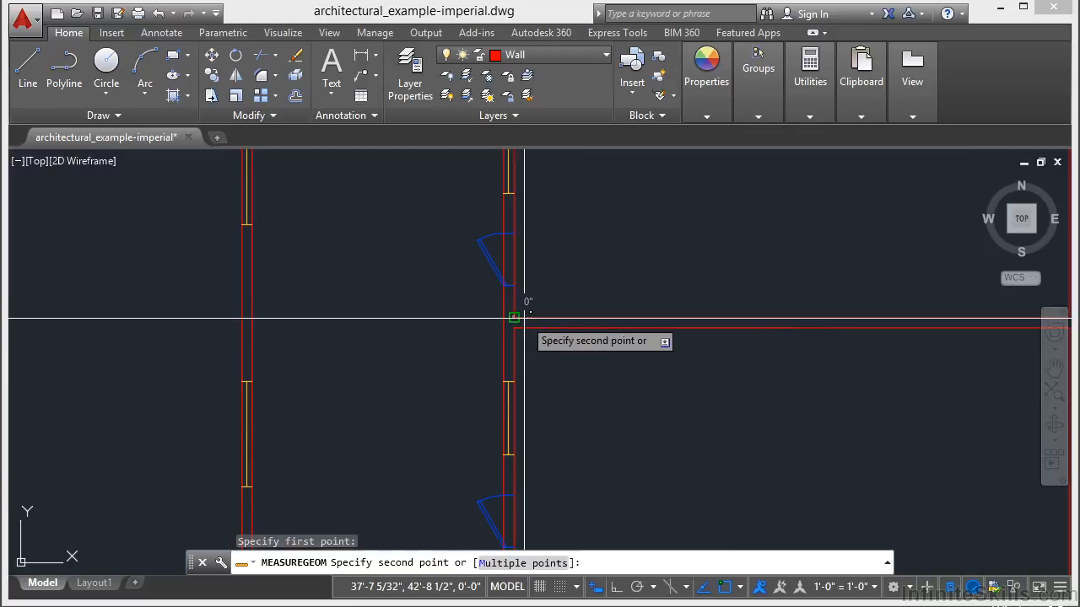
left_click(257, 317)
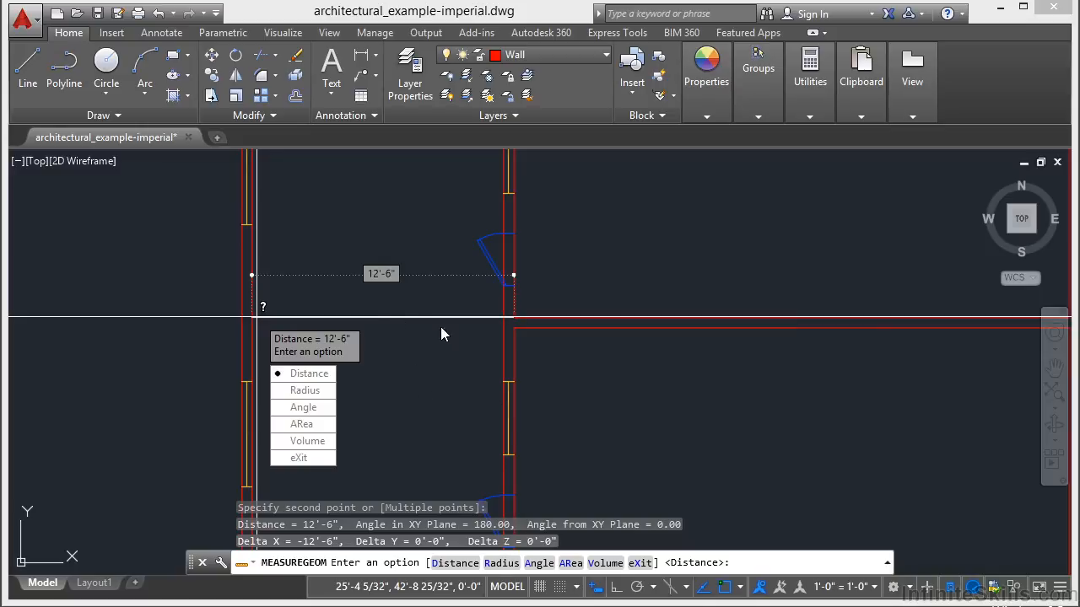
key("Escape")
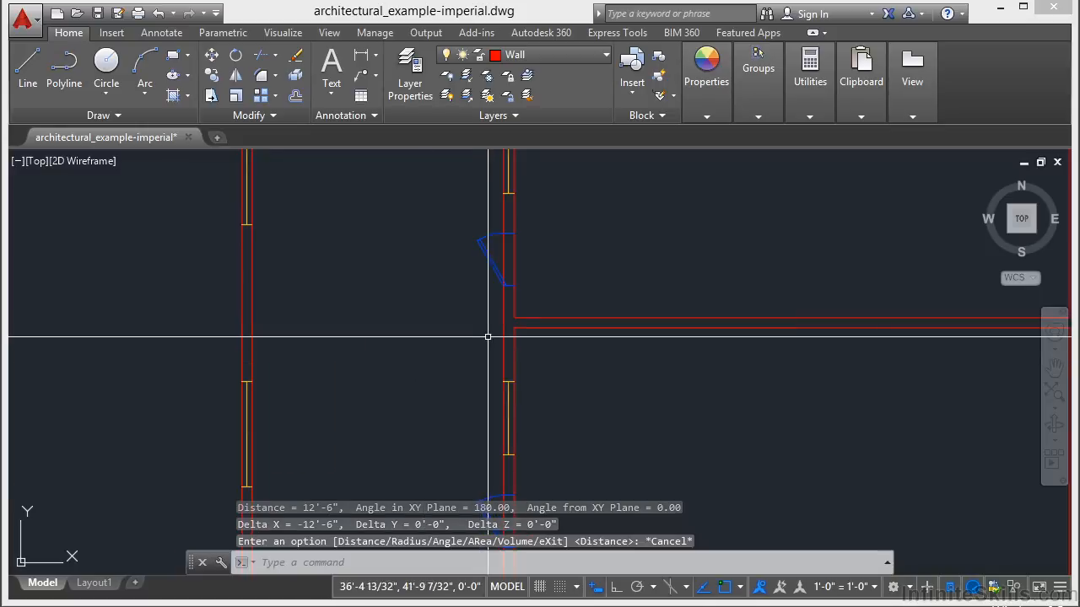
Measure the inner perimeter of the uppermost room by using Distance with Multiple points around its four corners back to the start
scroll(480, 336, "down", 6)
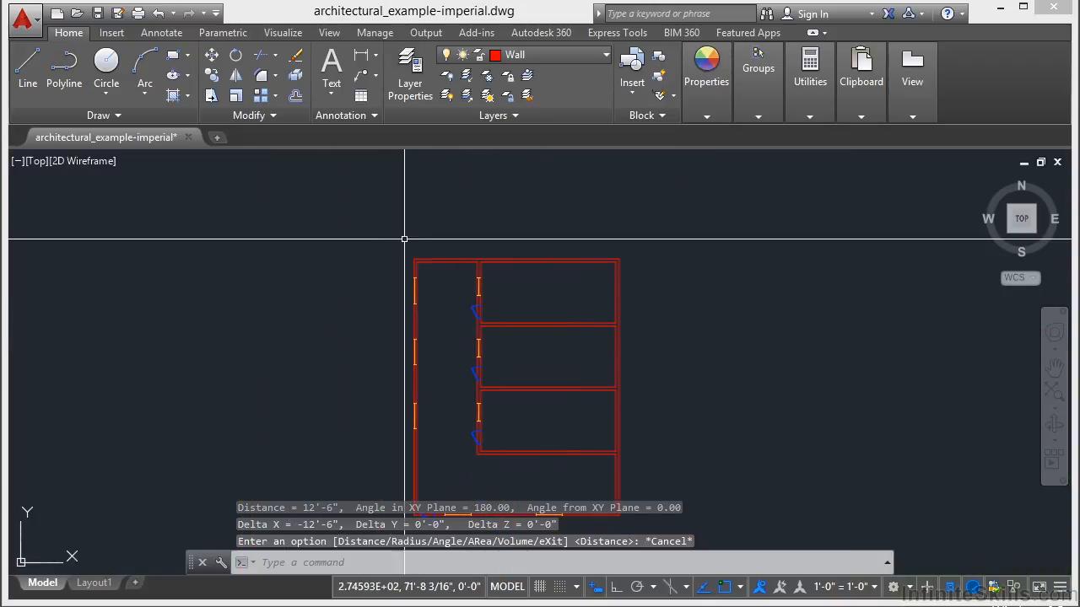
scroll(591, 270, "up", 4)
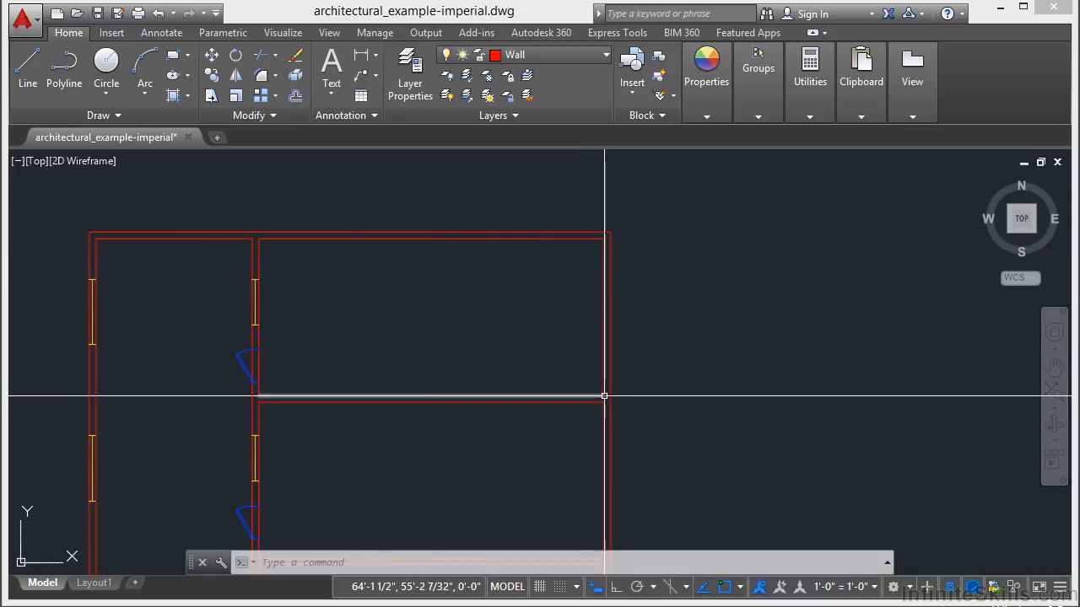
left_click(820, 117)
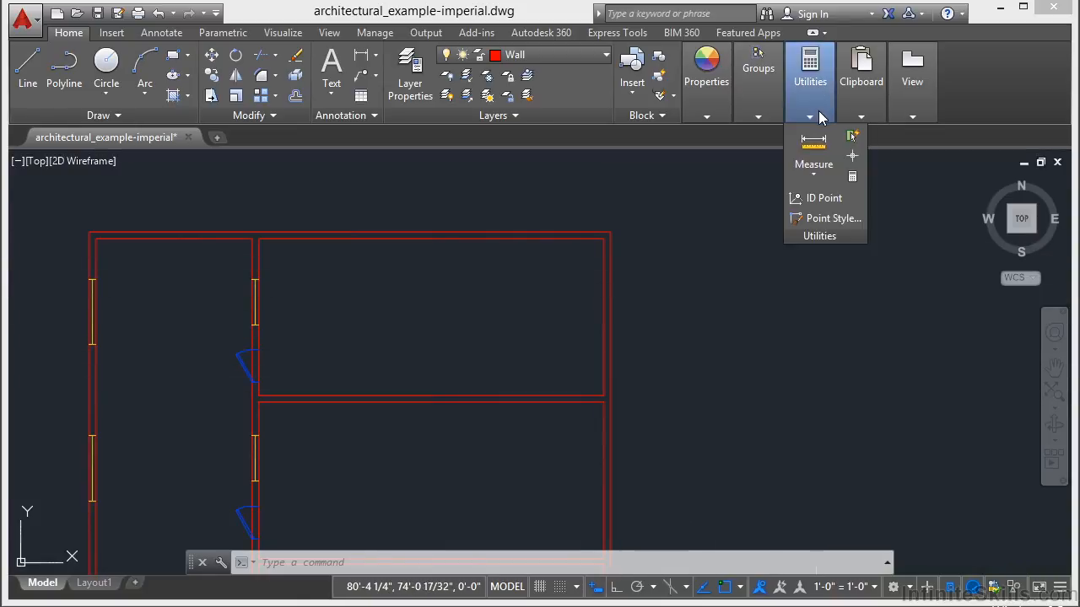
left_click(815, 172)
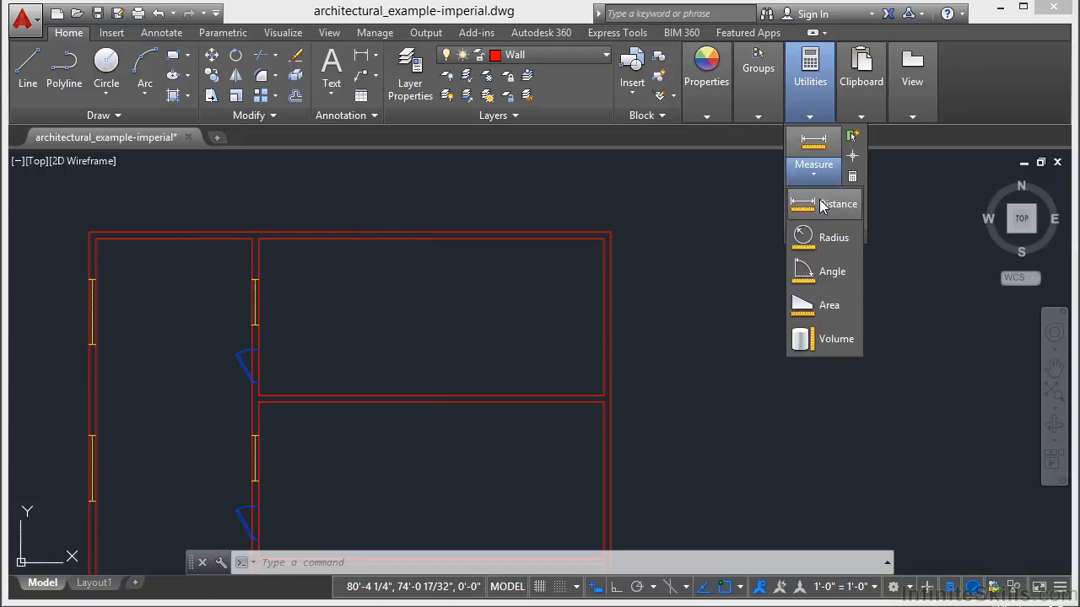
left_click(824, 205)
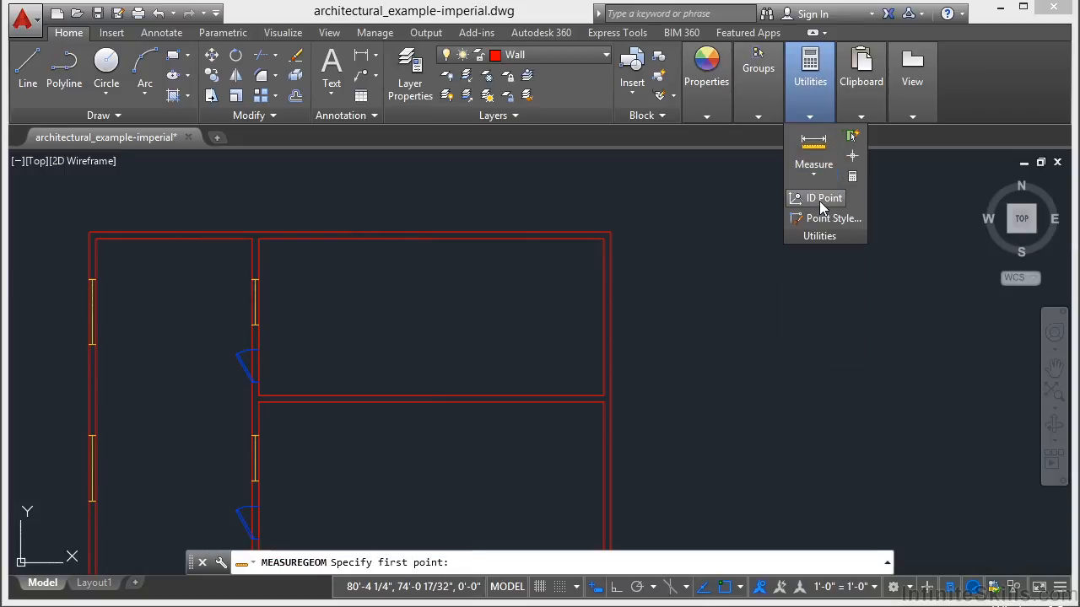
left_click(601, 395)
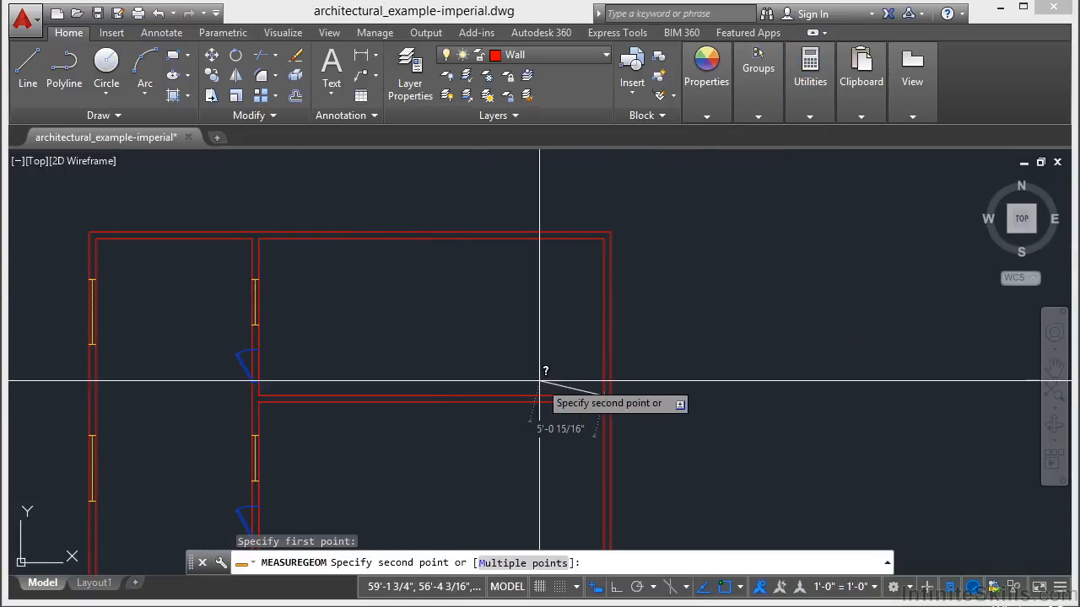
left_click(540, 564)
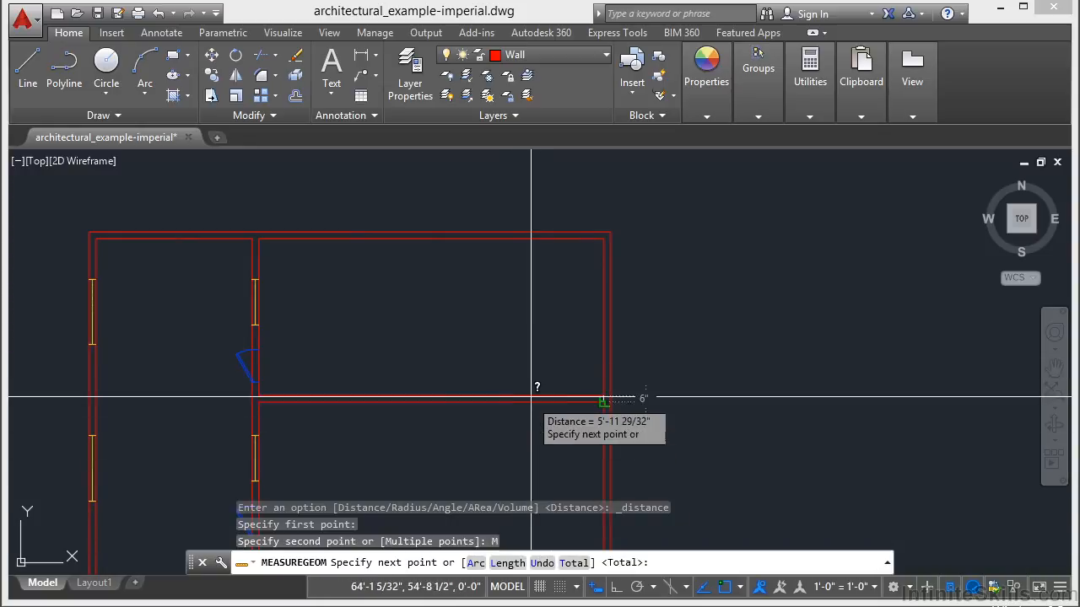
left_click(603, 240)
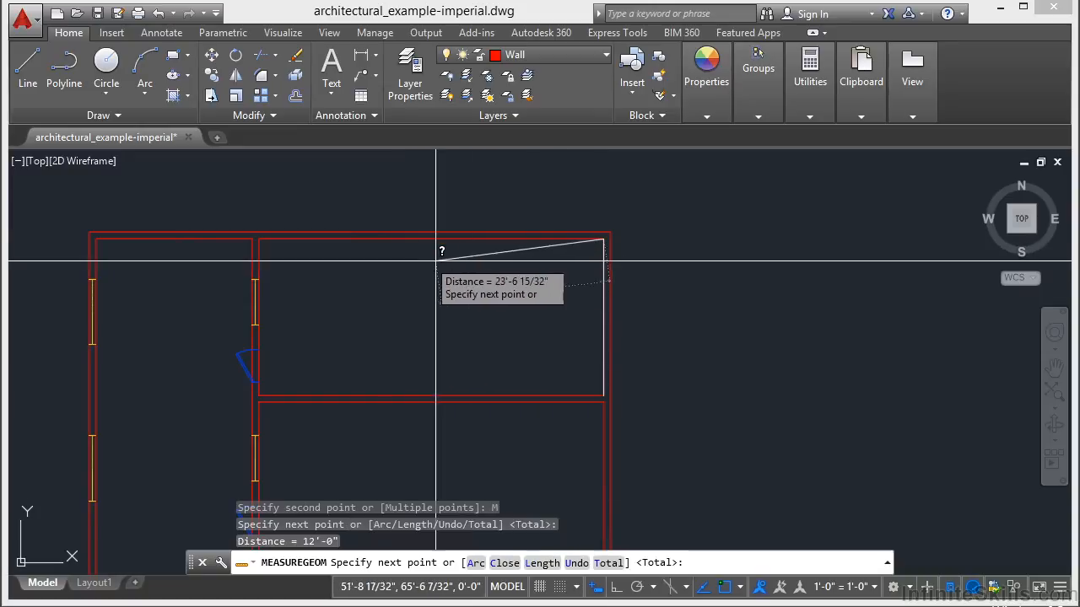
left_click(259, 240)
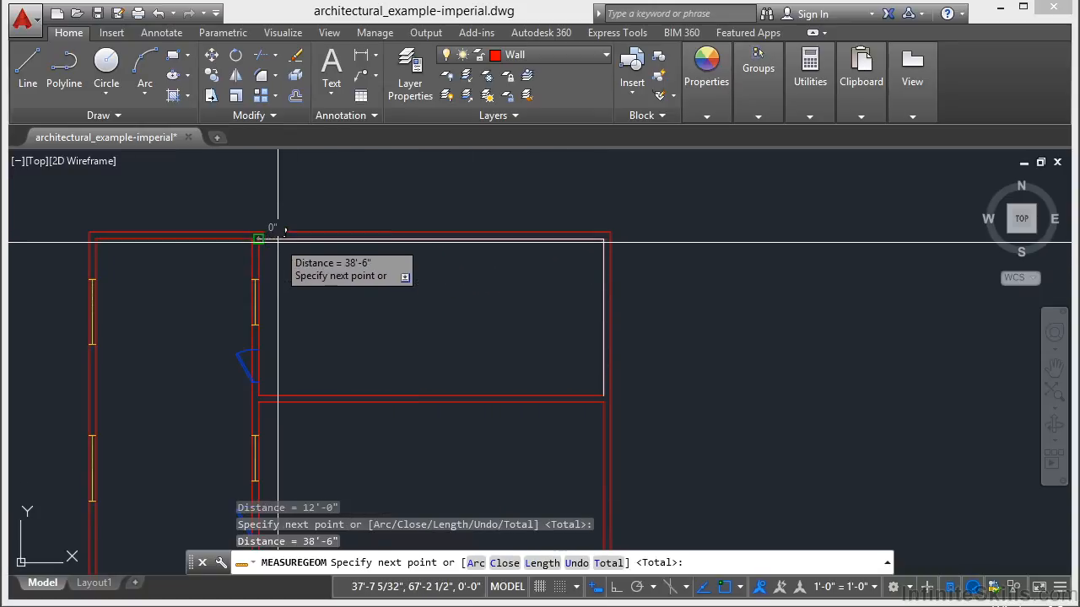
left_click(258, 394)
left_click(603, 395)
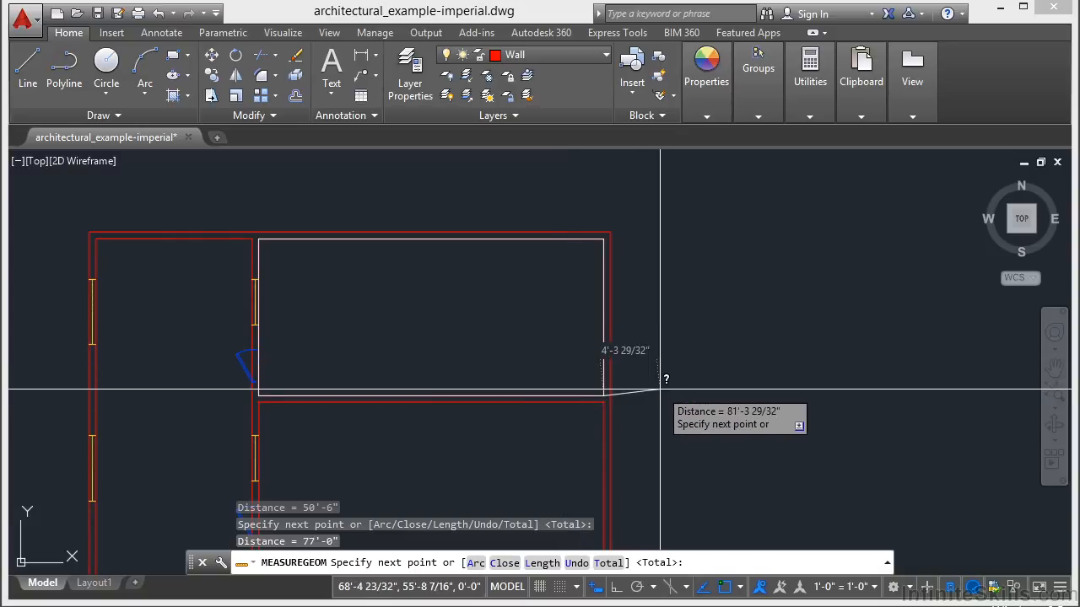
key("Return")
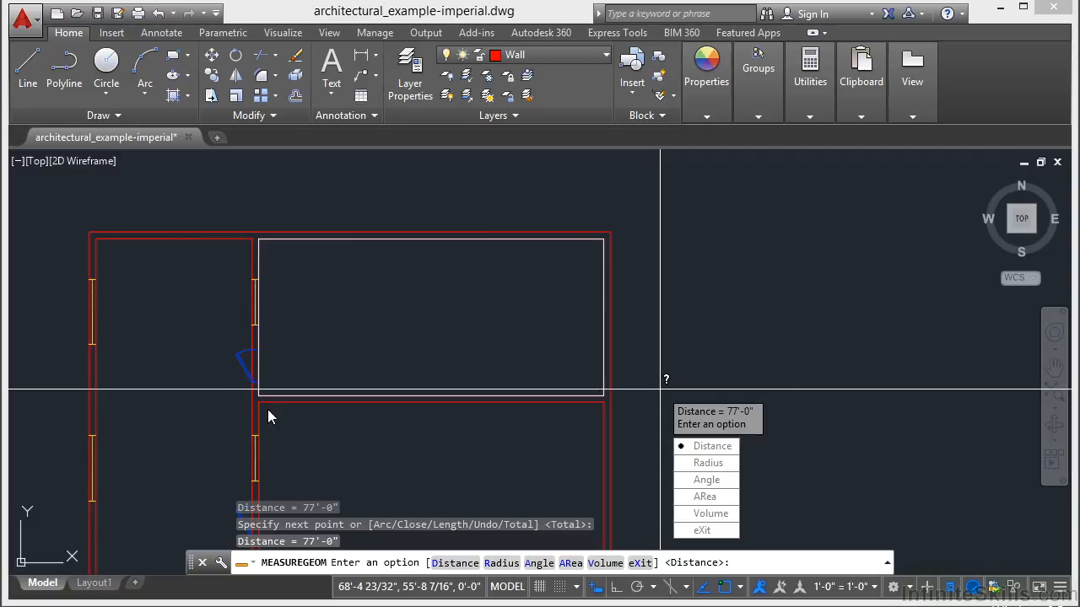
Measure the radius of the swing arc on the uppermost room's door
left_click(721, 466)
scroll(689, 303, "down", 2)
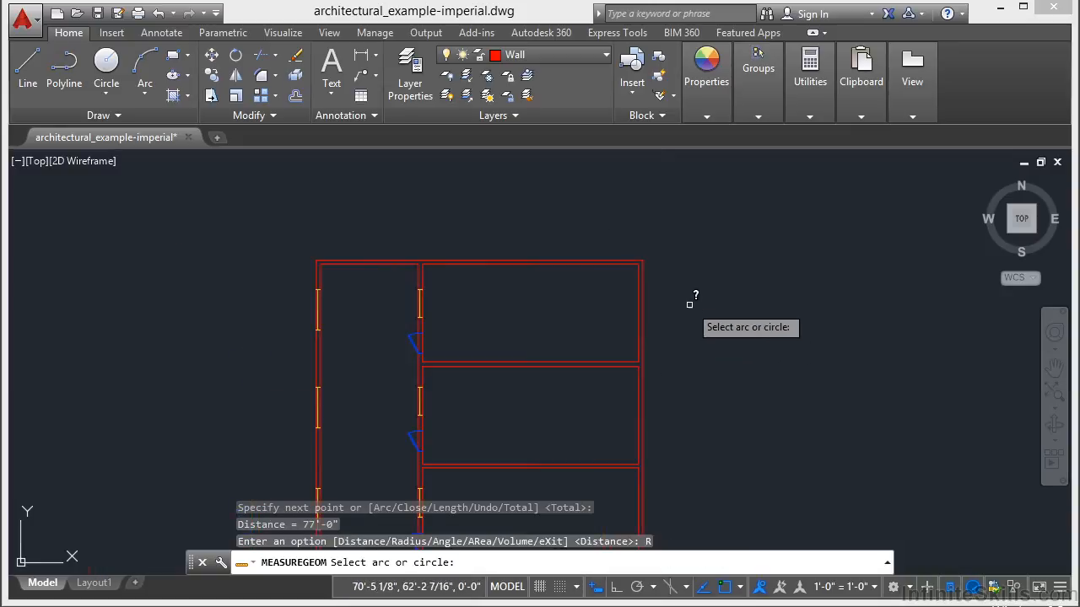
scroll(419, 331, "up", 5)
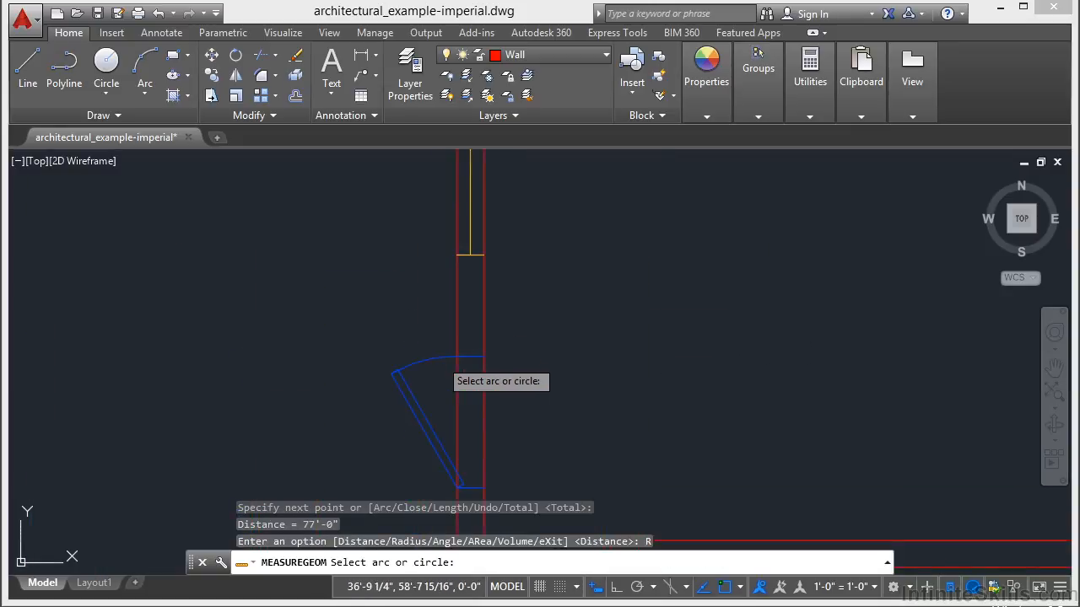
left_click(439, 360)
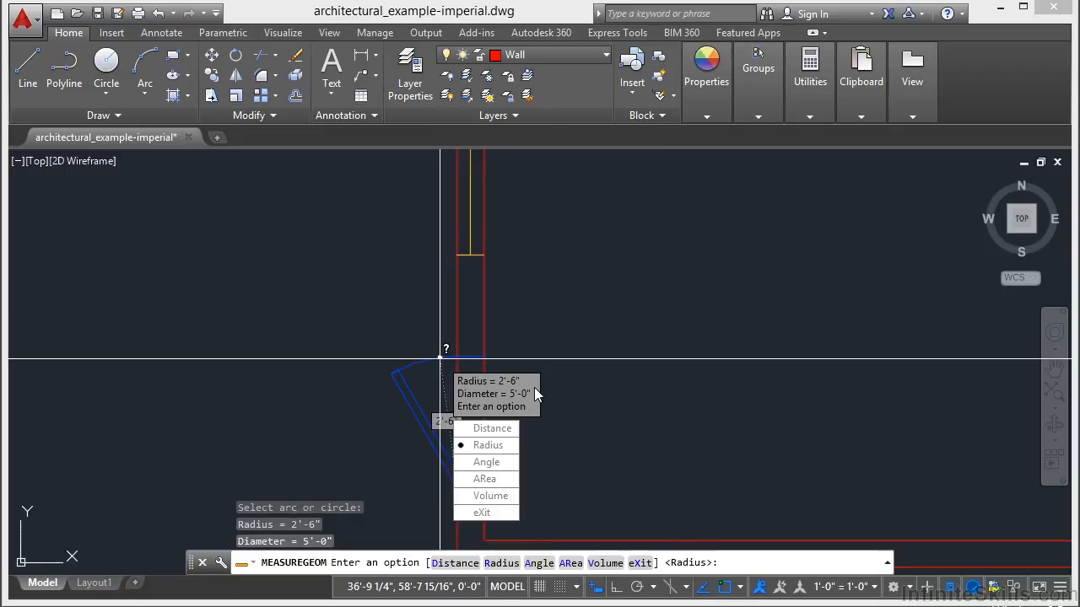
Measure the angle between the uppermost room's lower wall line and the room-side line of its corridor wall
left_click(497, 471)
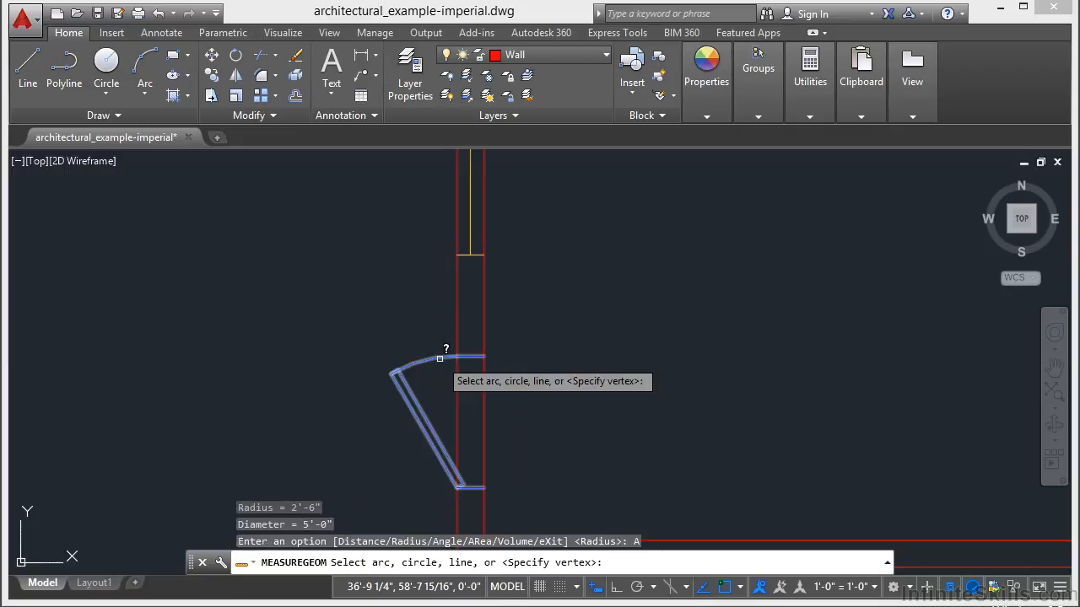
scroll(393, 317, "down", 2)
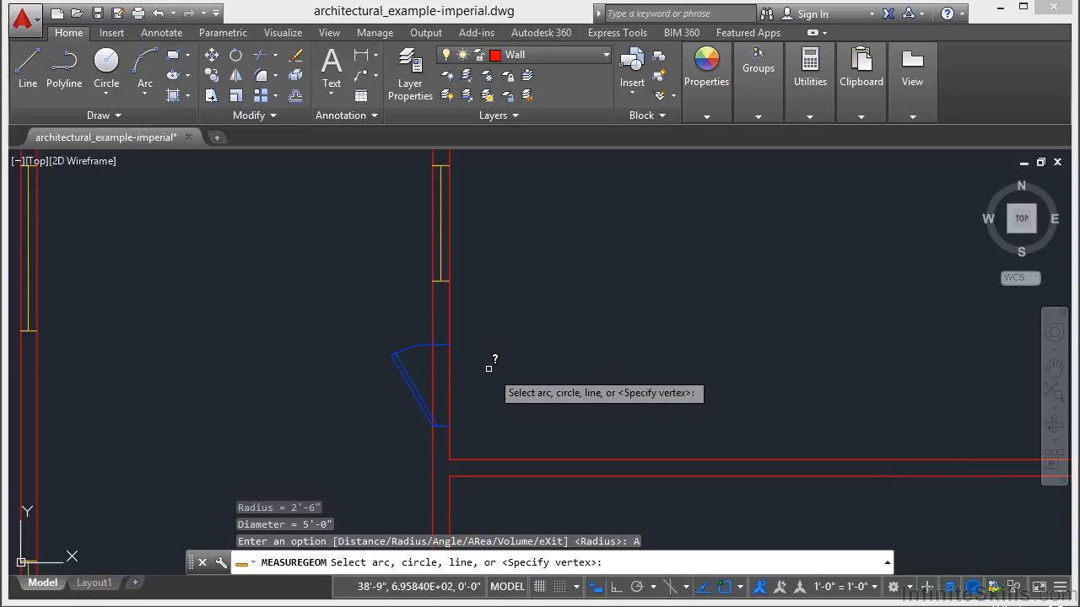
left_click(516, 456)
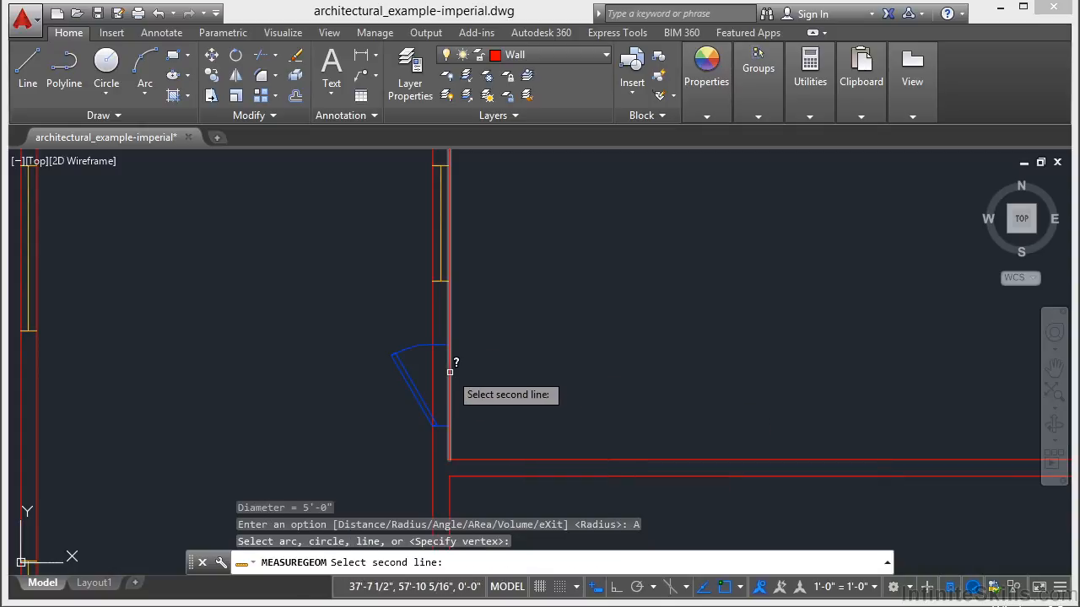
left_click(450, 372)
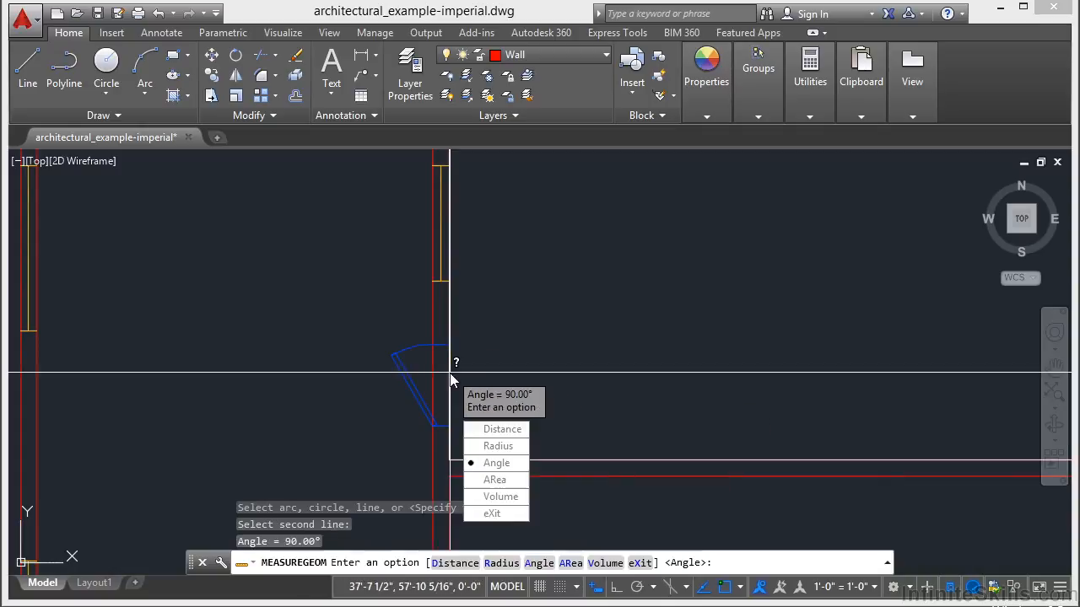
Measure the inner area of the uppermost room by using the Area option on its four inside corners
left_click(495, 479)
scroll(506, 481, "down", 2)
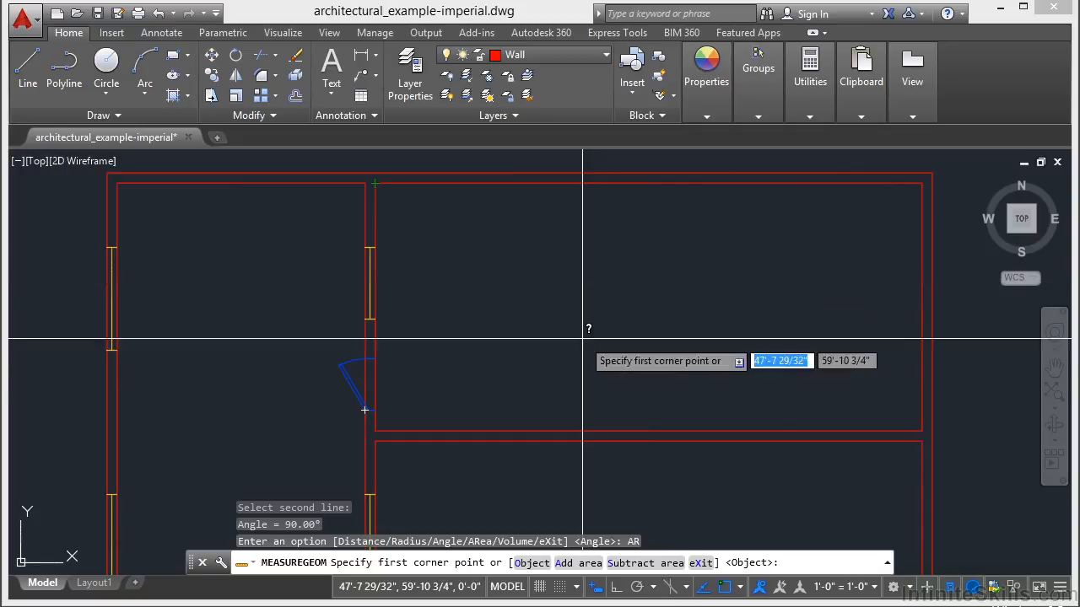
left_click(382, 424)
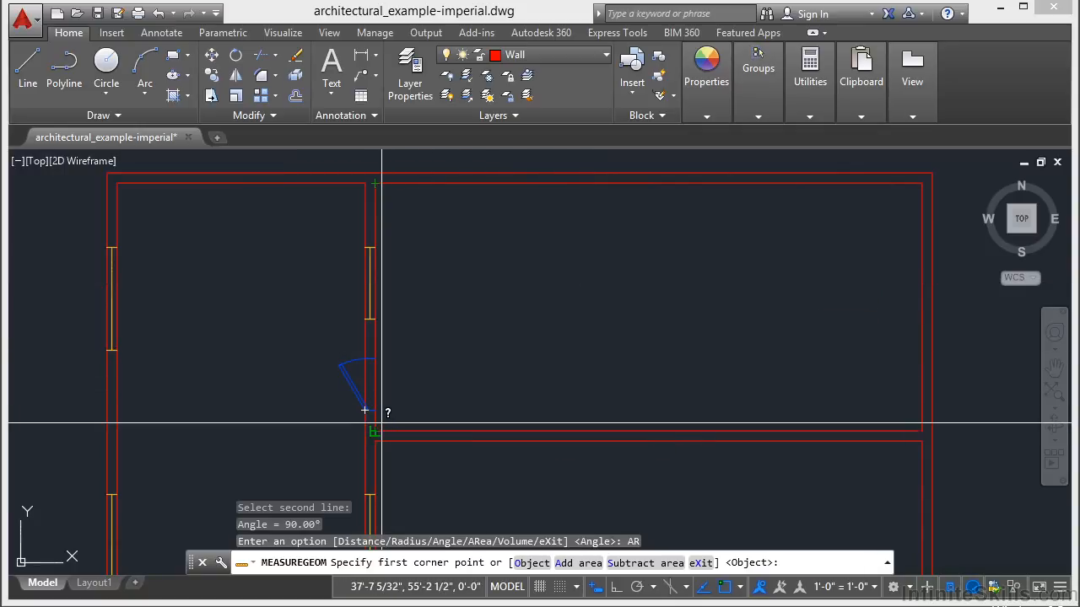
left_click(920, 426)
left_click(920, 183)
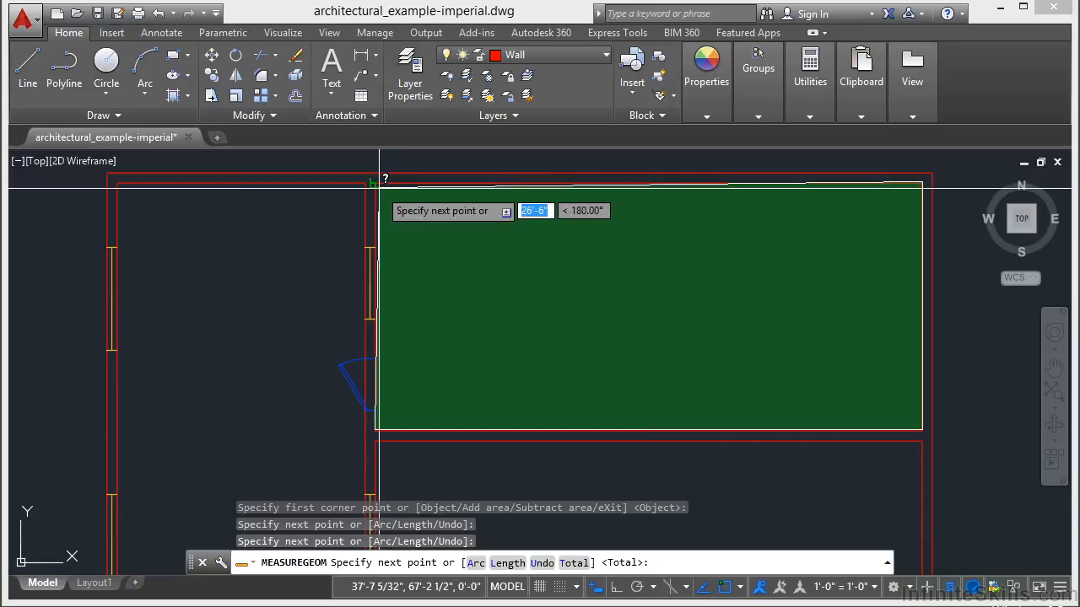
left_click(378, 184)
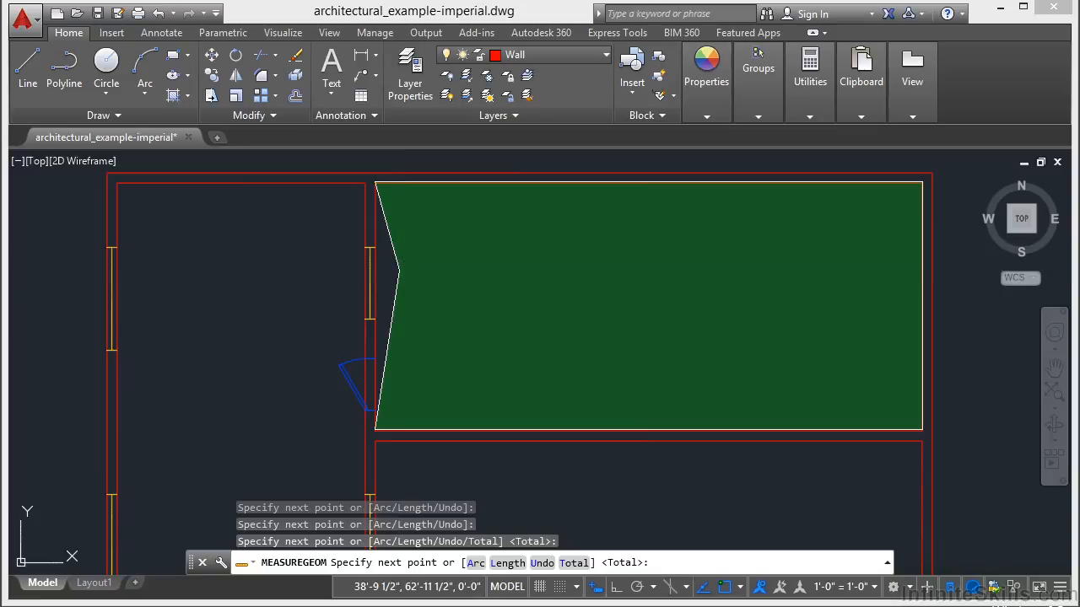
key("Return")
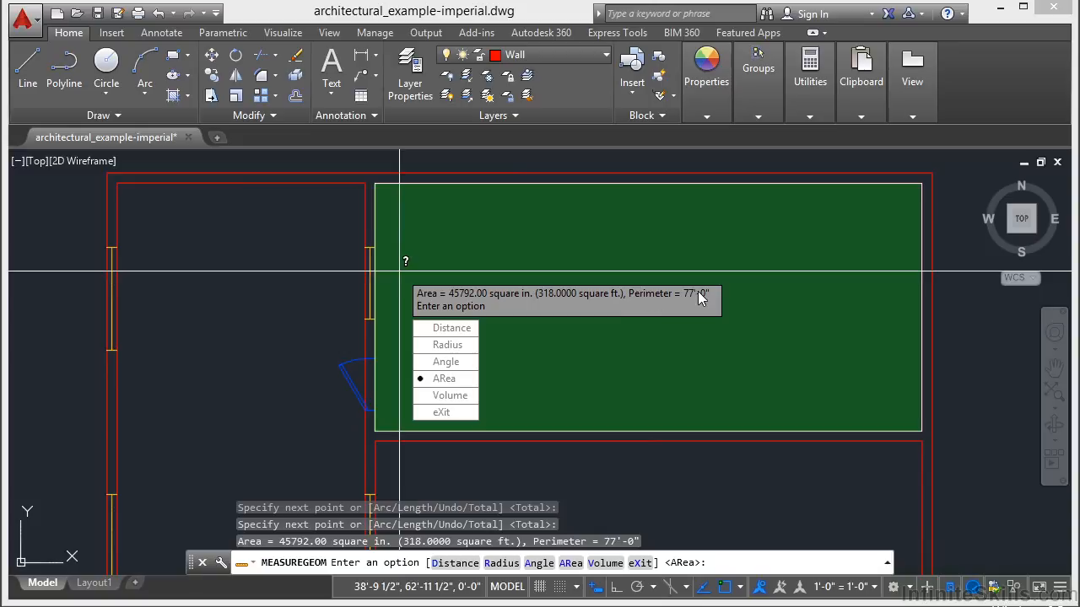
Measure the whole building's footprint with the Area option in Add area mode, using the four outermost corners of the exterior walls
left_click(435, 380)
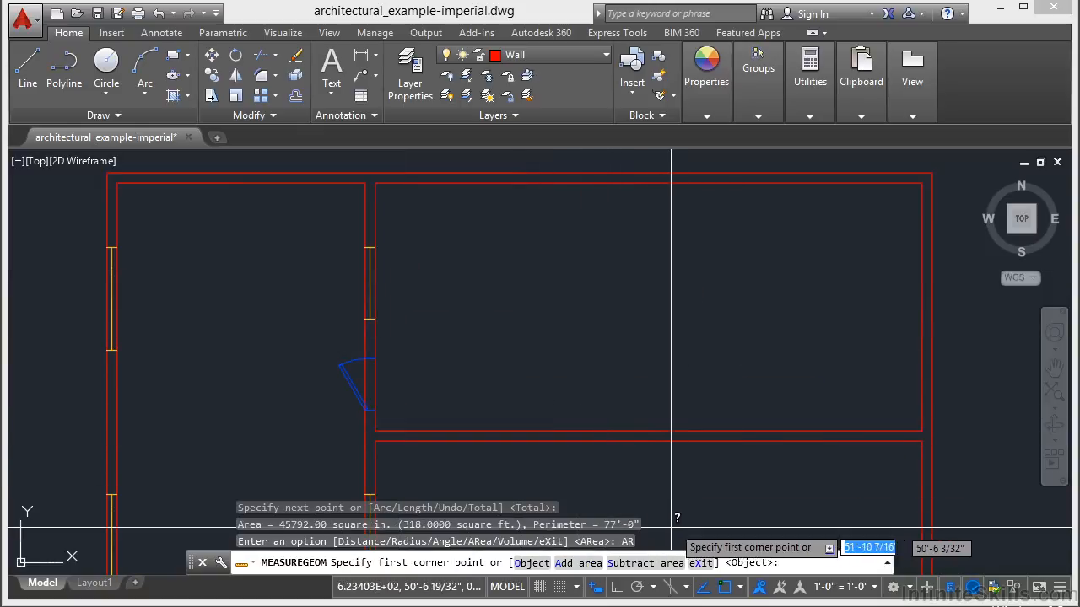
scroll(549, 368, "down", 5)
mouse_move(550, 306)
middle_mouse_down()
mouse_move(517, 267)
mouse_move(530, 212)
mouse_move(533, 228)
middle_mouse_up()
scroll(520, 248, "down", 2)
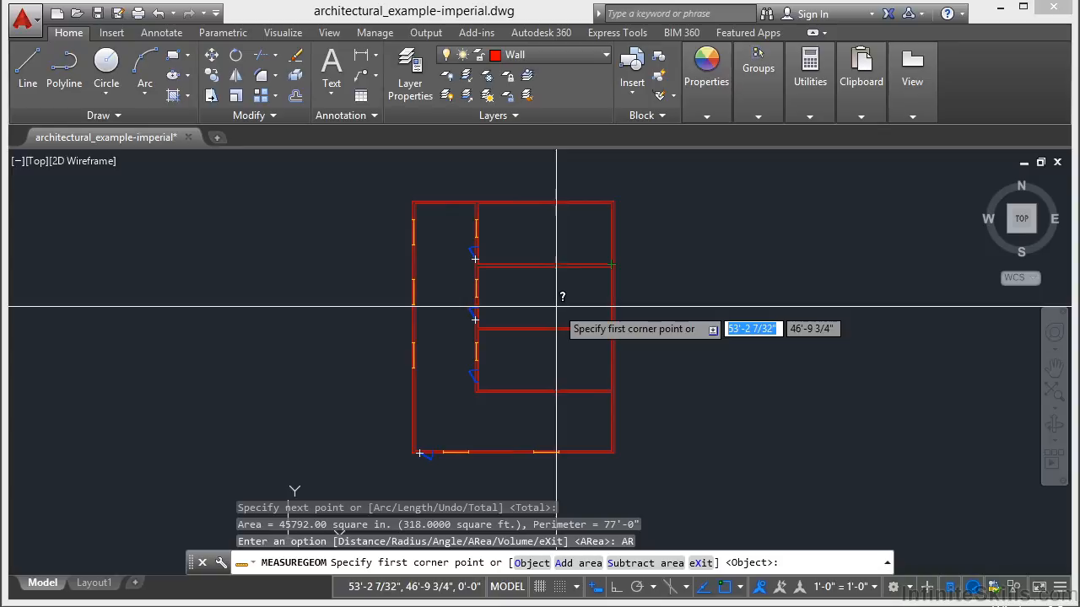
type("a")
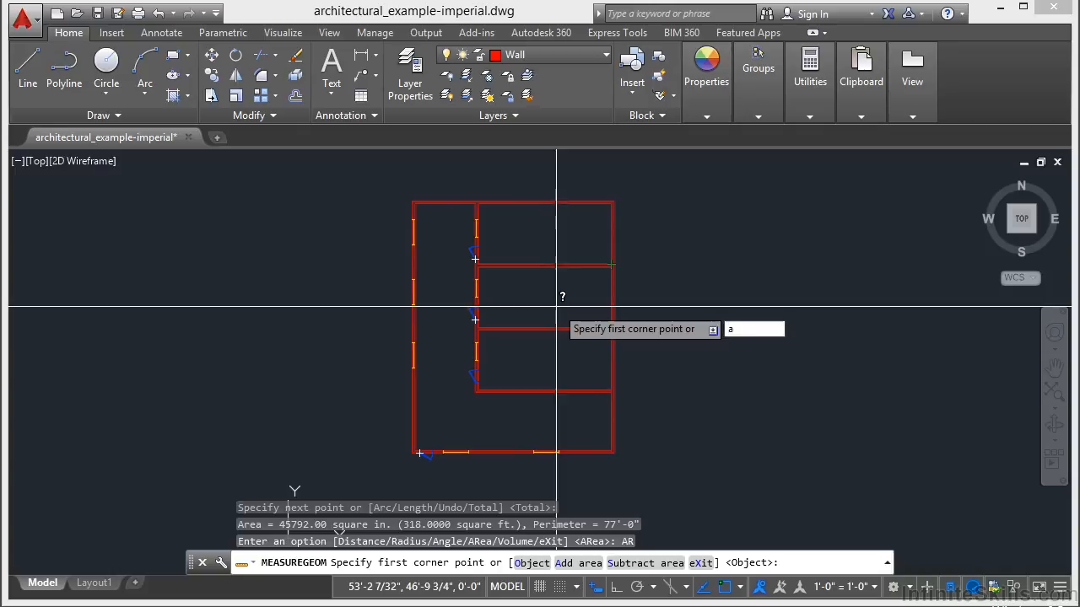
key("Return")
scroll(608, 189, "up", 3)
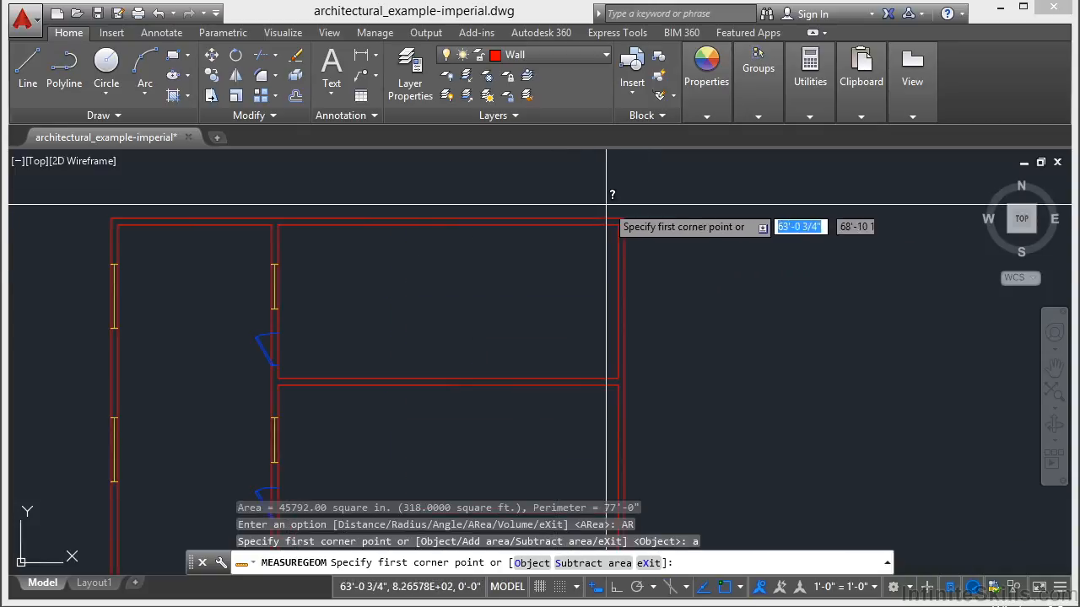
left_click(613, 203)
left_click(111, 221)
scroll(217, 332, "down", 2)
middle_click_drag(217, 332, 303, 160)
scroll(214, 435, "up", 4)
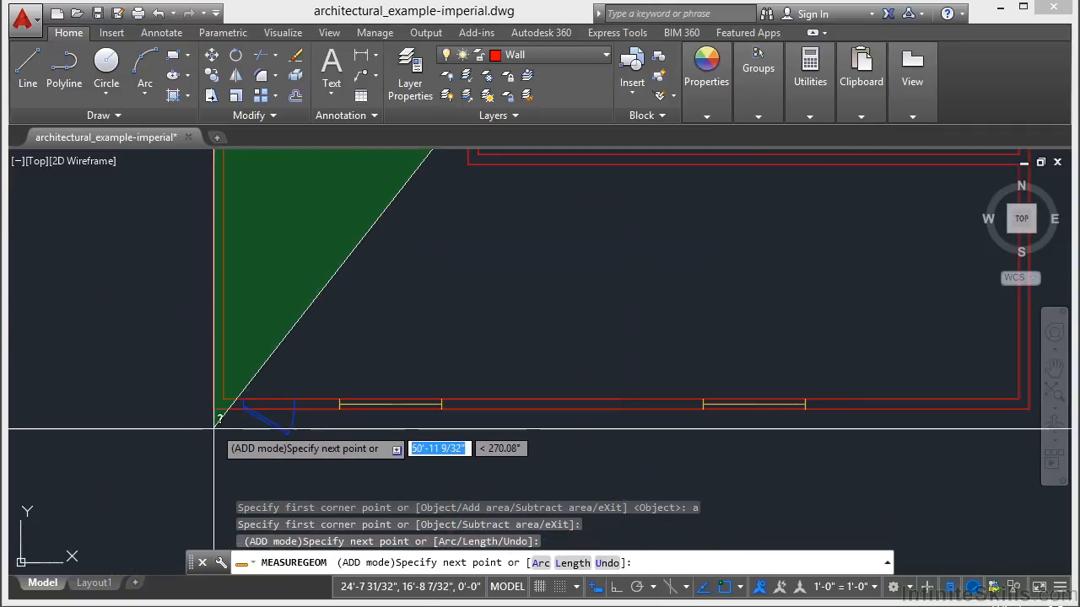
left_click(214, 408)
scroll(152, 408, "down", 4)
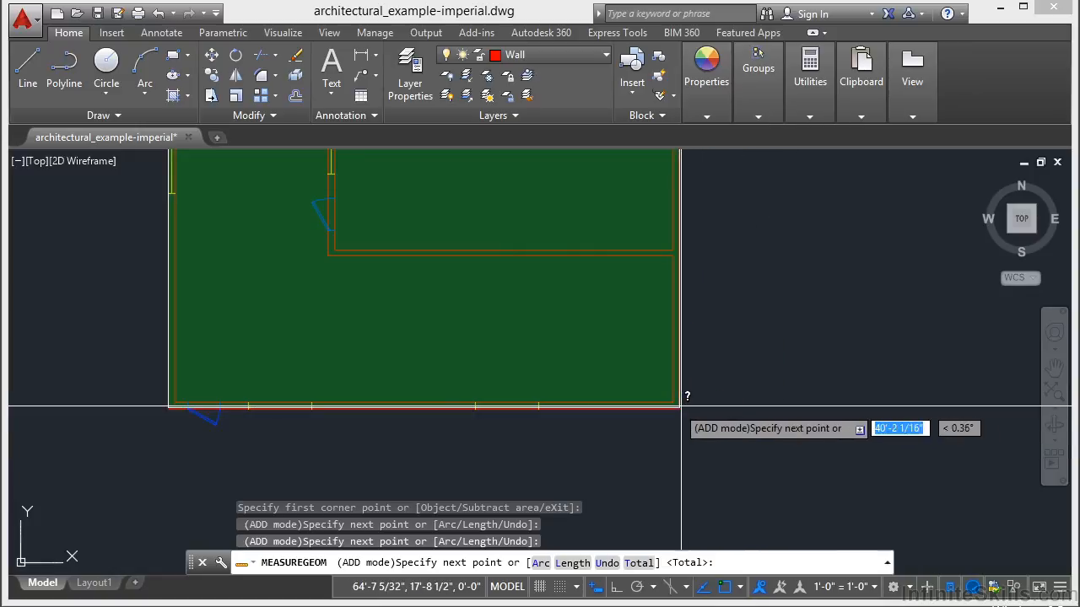
scroll(683, 404, "up", 3)
left_click(679, 407)
scroll(630, 326, "down", 2)
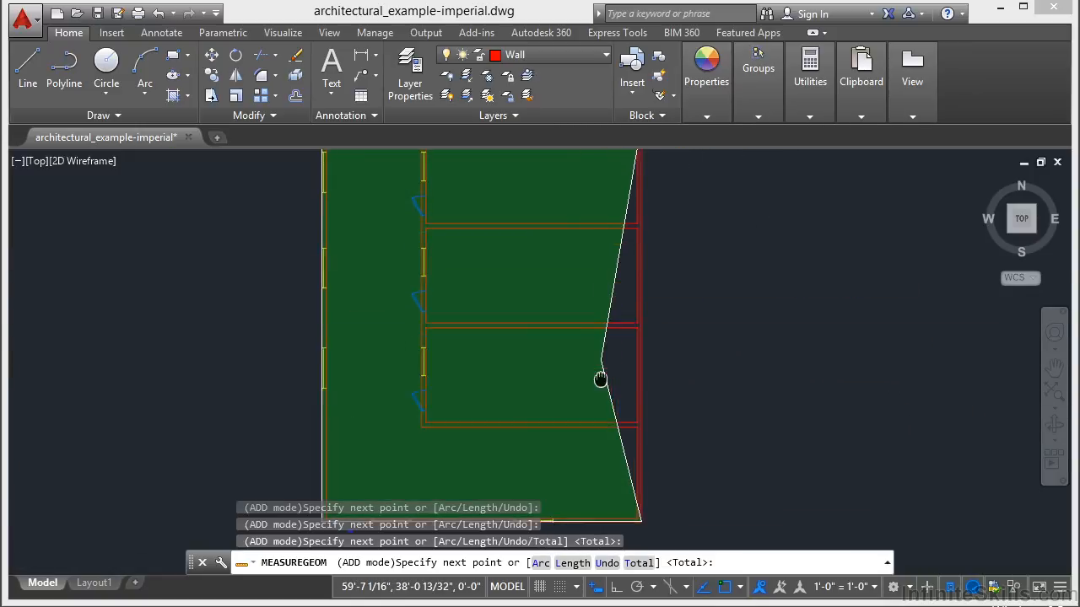
scroll(634, 356, "down", 2)
key("Return")
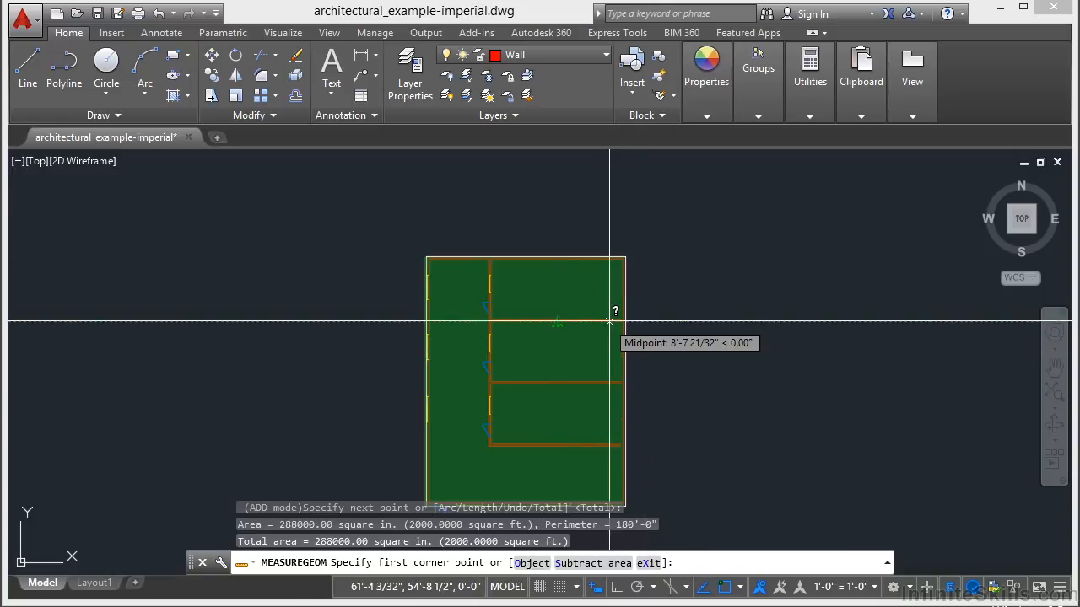
Subtract the middle room from the running total area by its four inside corners, then end the area measurement
type("s")
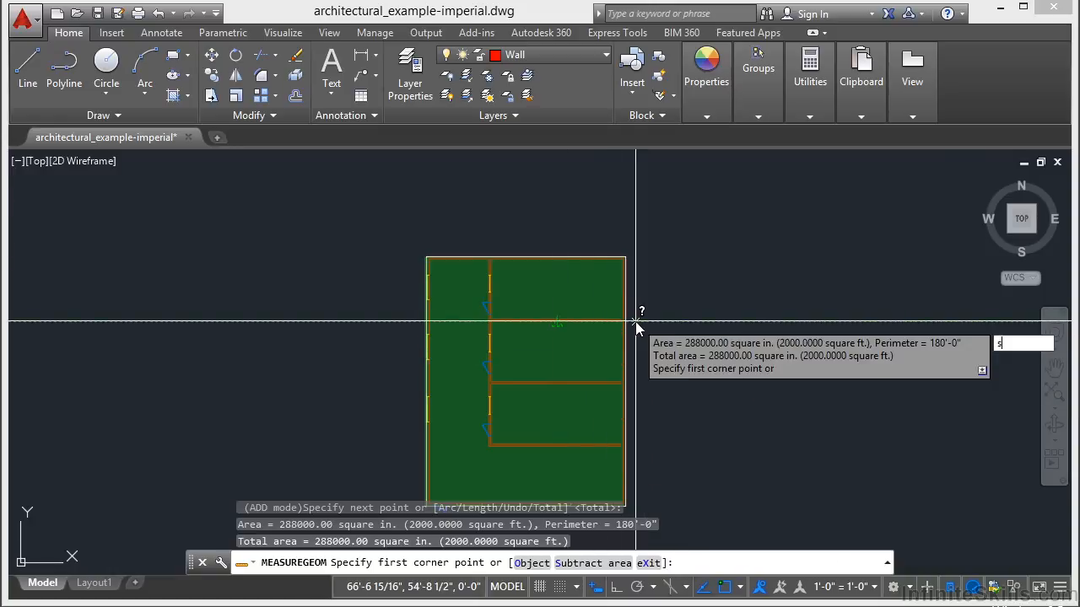
key("Return")
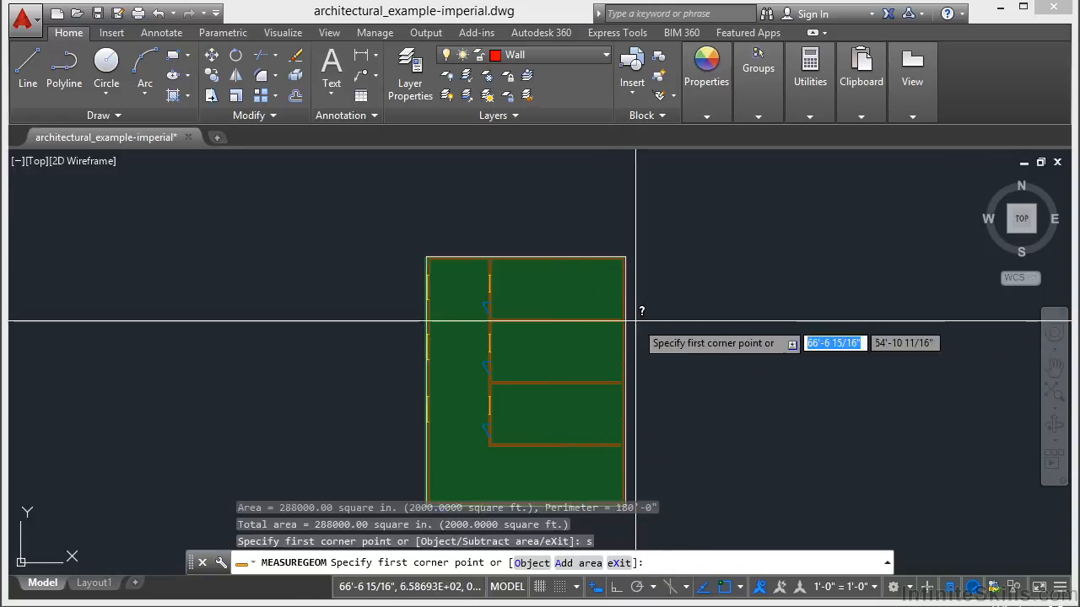
scroll(614, 360, "up", 3)
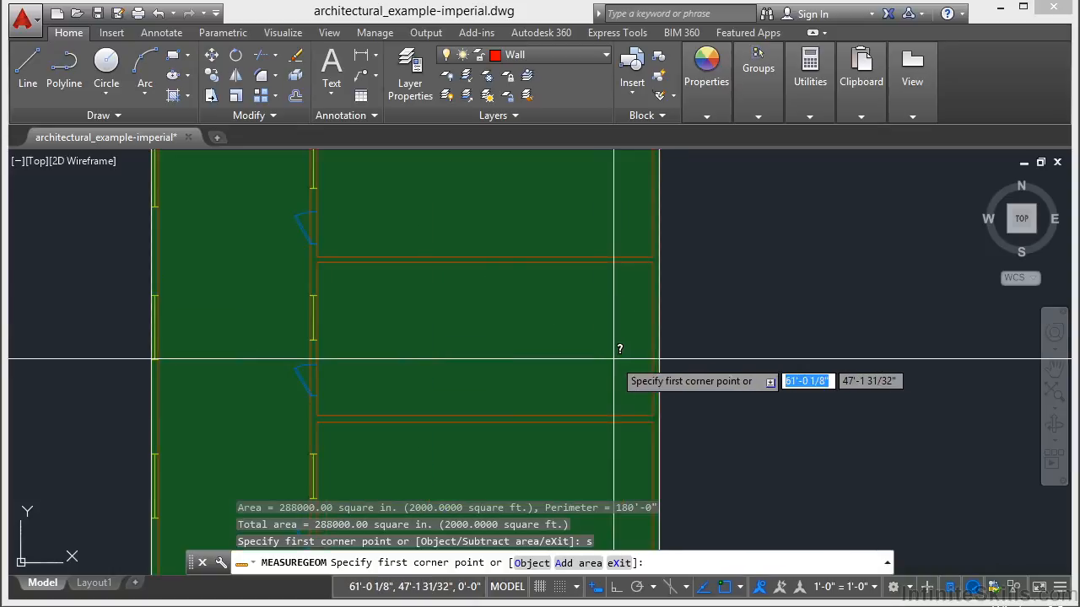
left_click(654, 263)
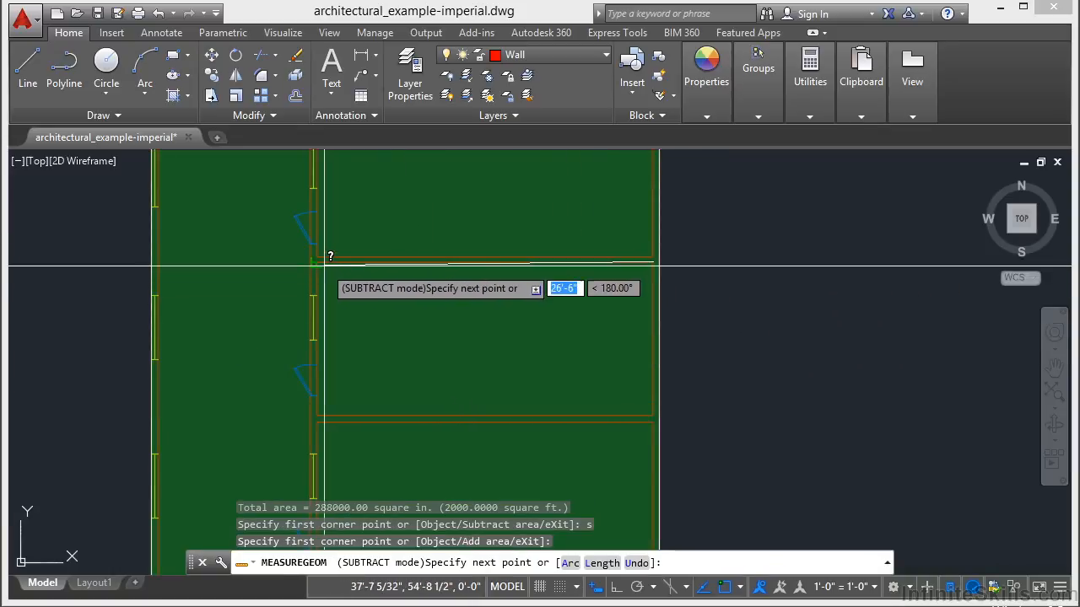
left_click(318, 263)
left_click(318, 407)
scroll(654, 411, "up", 3)
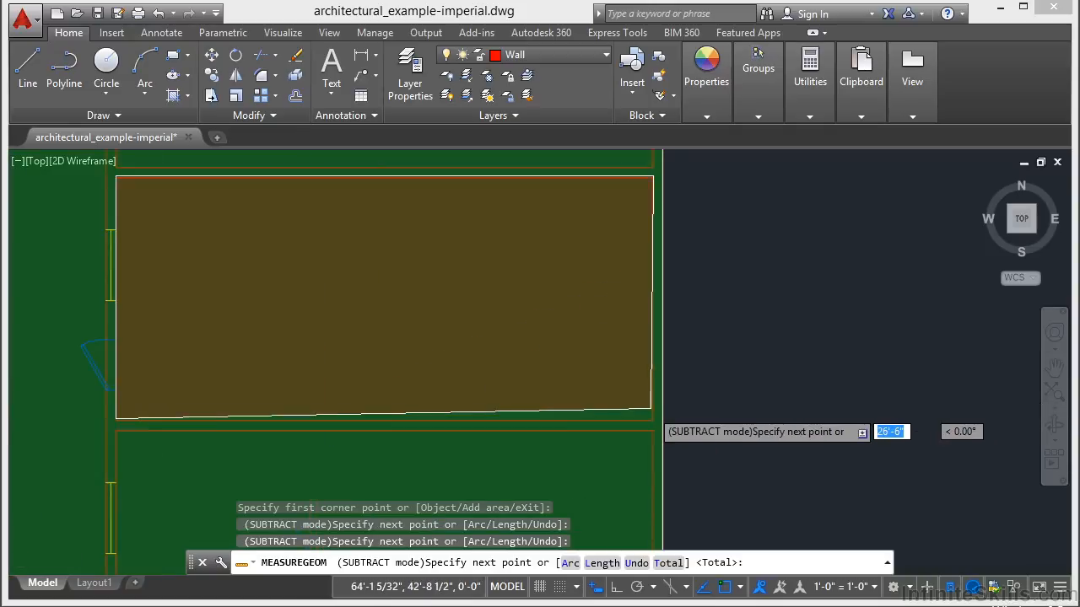
left_click(652, 412)
scroll(652, 413, "down", 3)
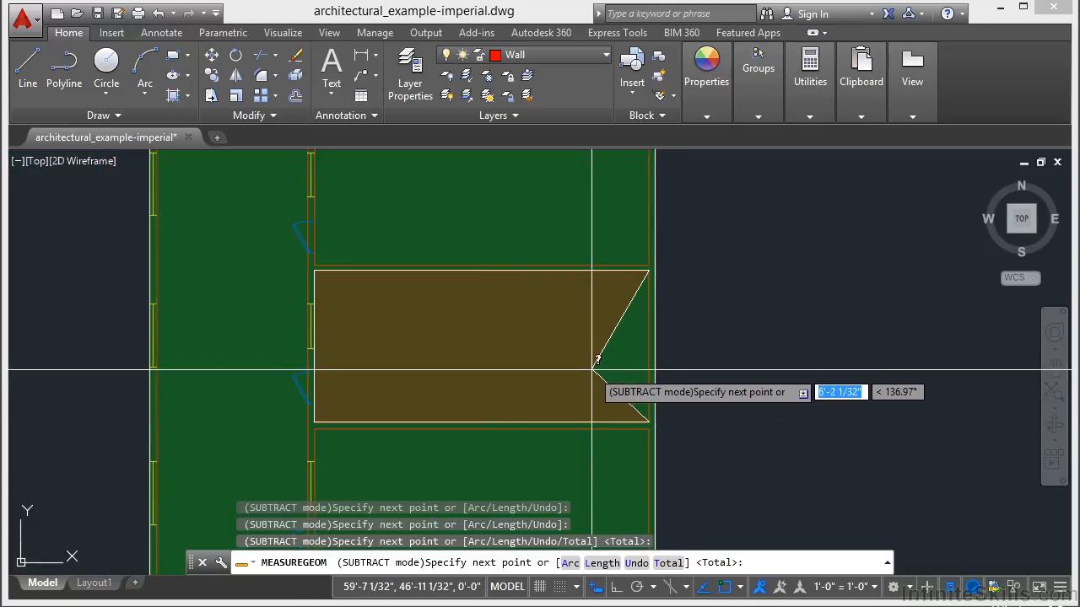
key("Return")
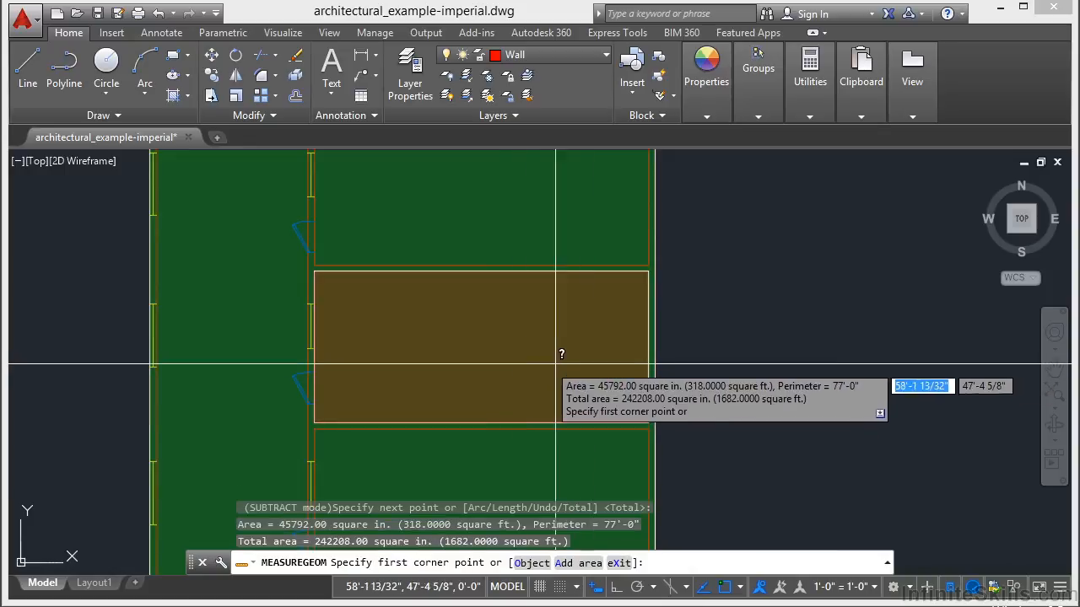
key("Return")
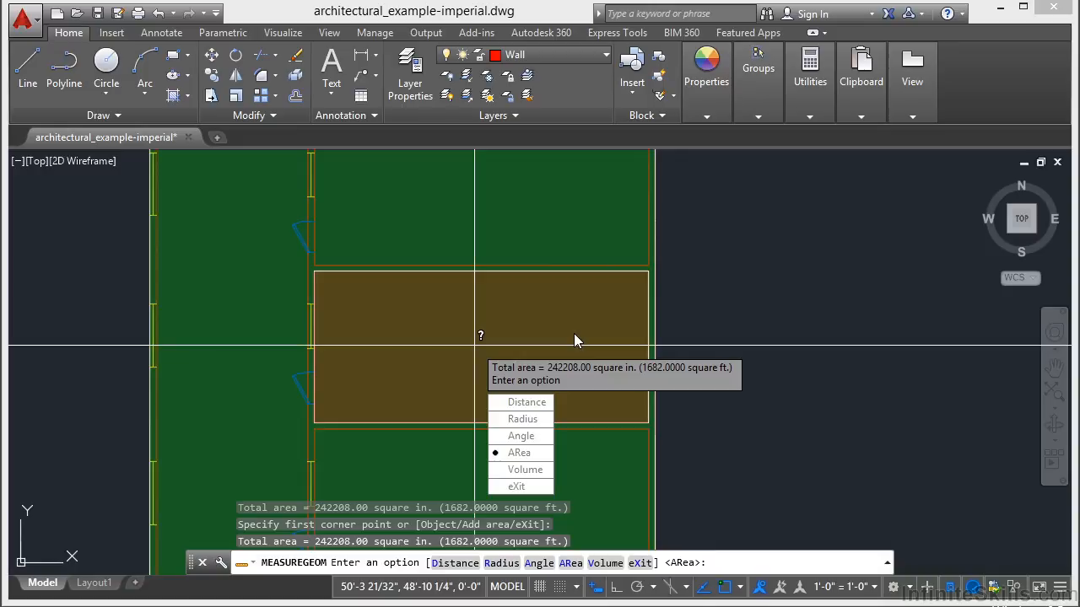
Measure the middle room's volume from its four inside corners with a height of 10', then exit the measuring command
left_click(526, 473)
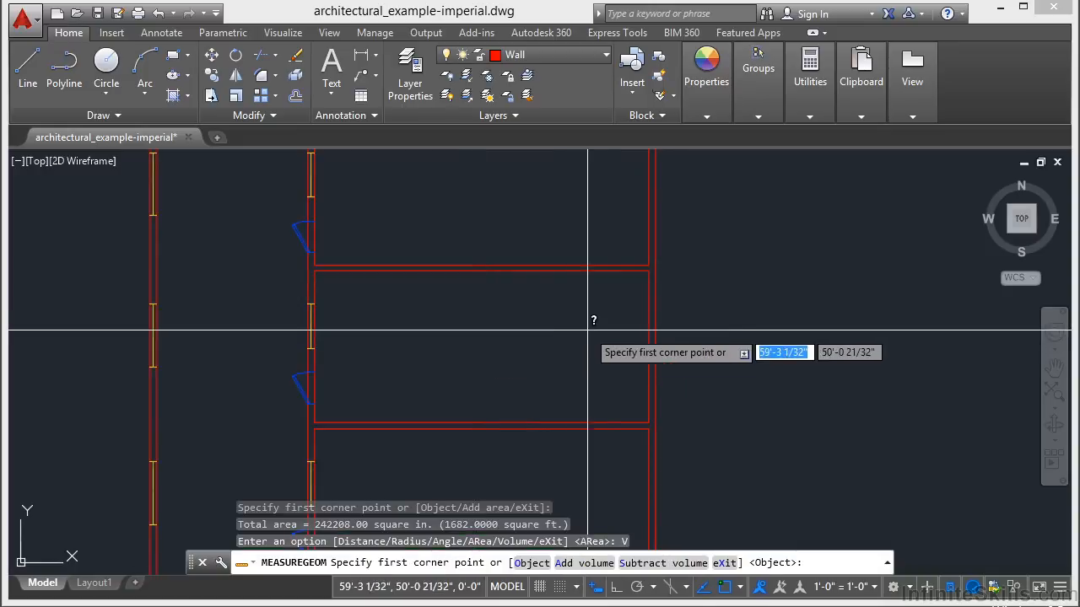
left_click(648, 269)
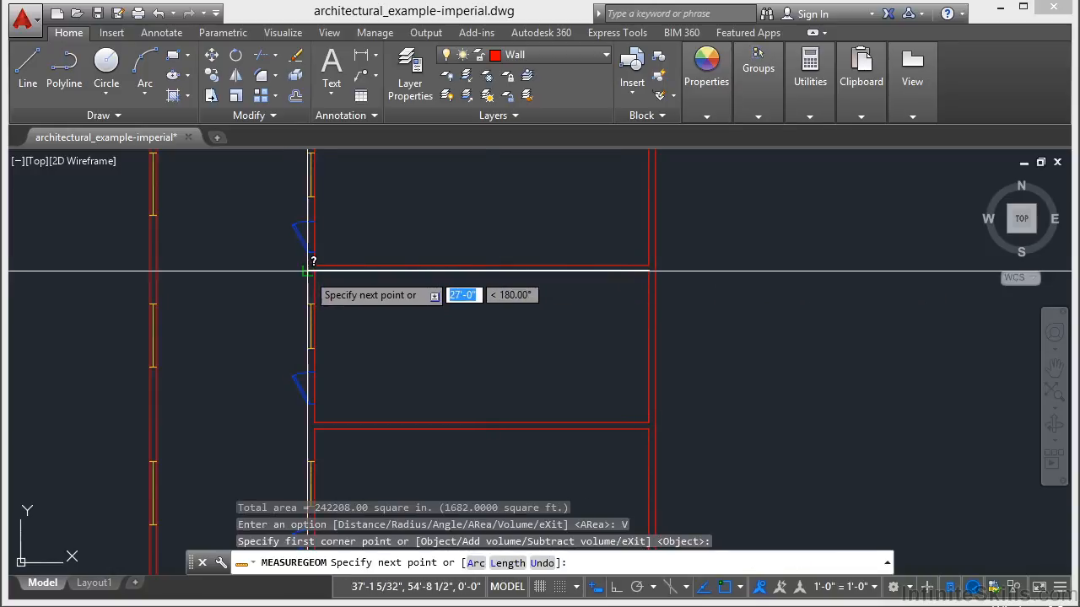
left_click(314, 270)
left_click(314, 419)
left_click(647, 410)
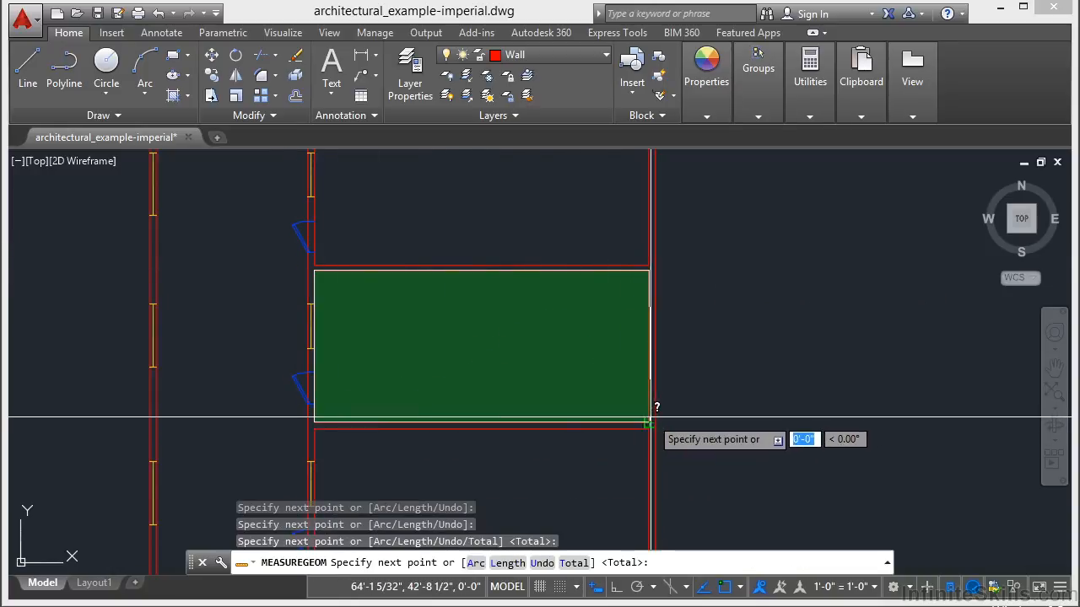
key("Return")
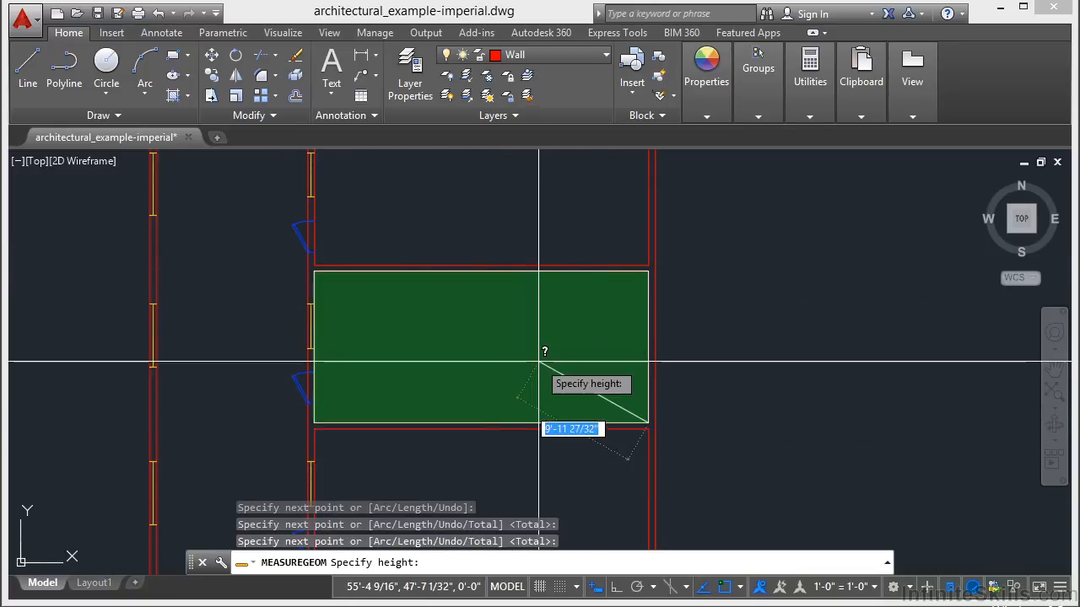
type("1")
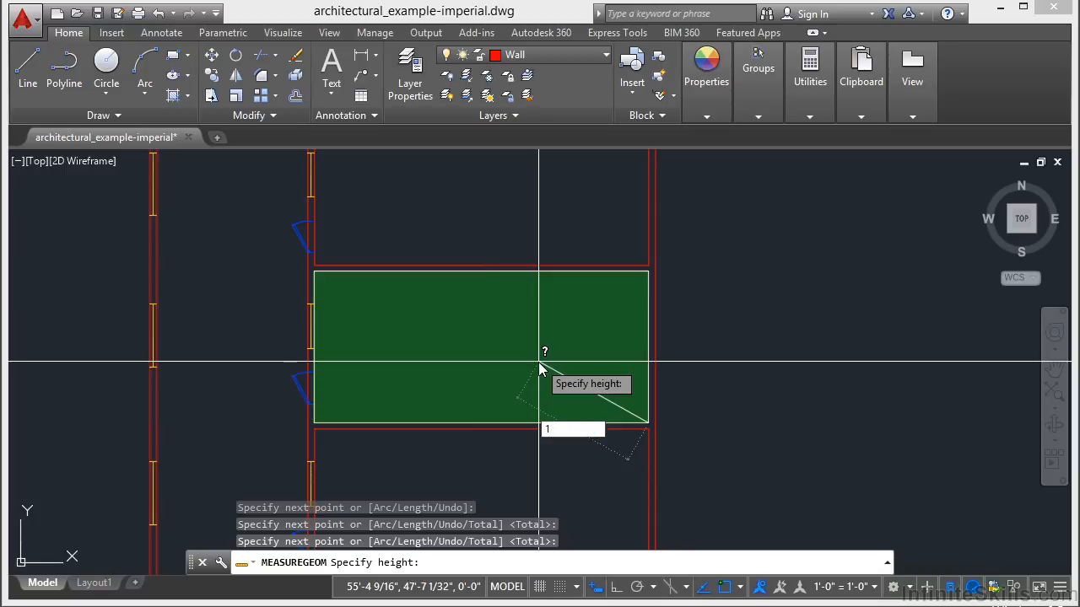
type("0")
key("Return")
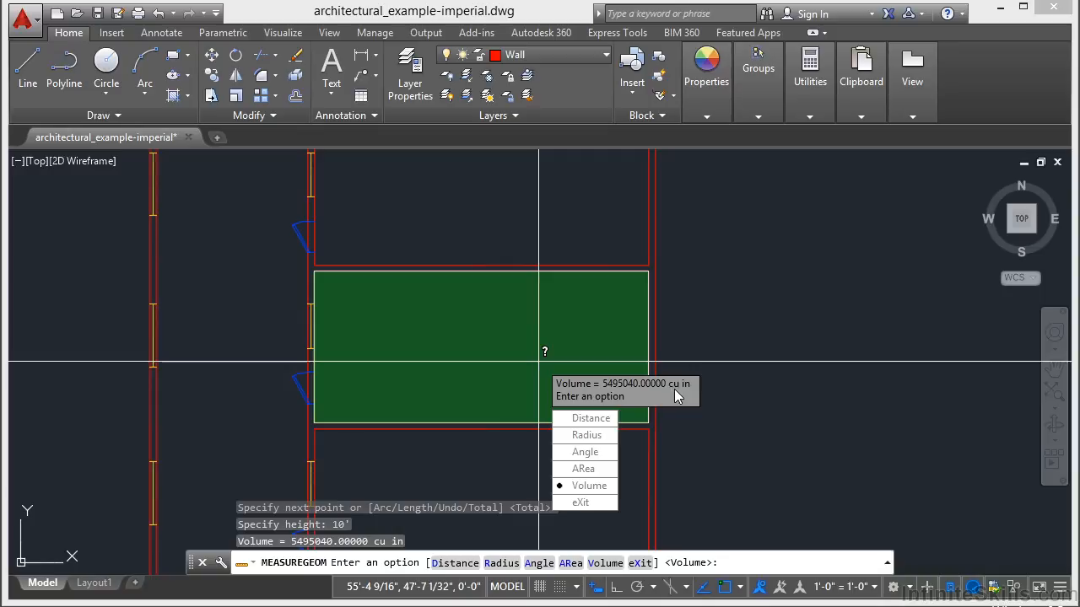
type("X")
key("Return")
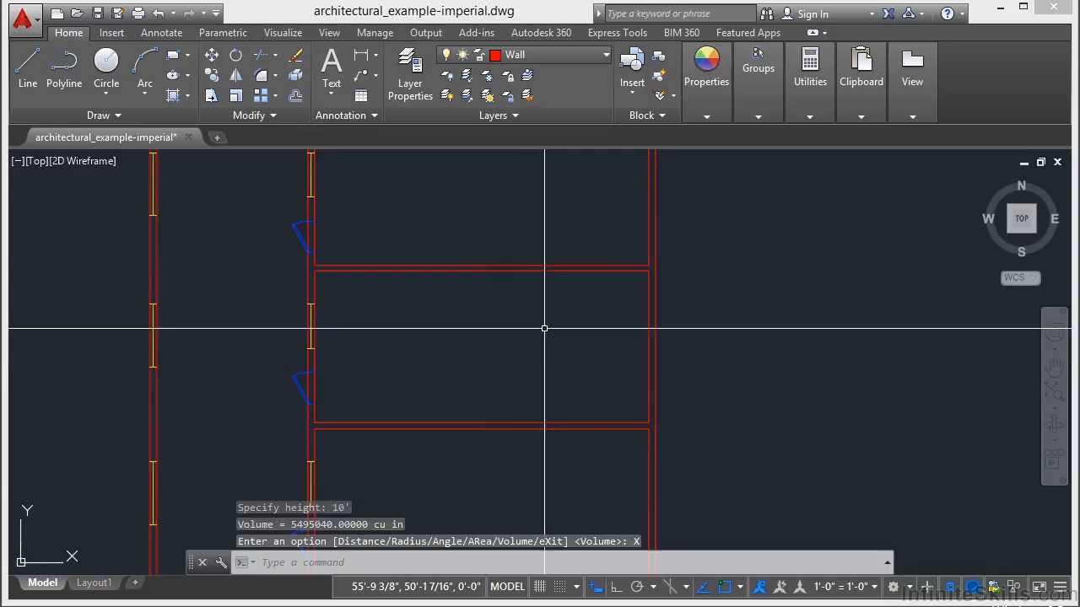
scroll(544, 328, "down", 6)
middle_click_drag(536, 354, 542, 345)
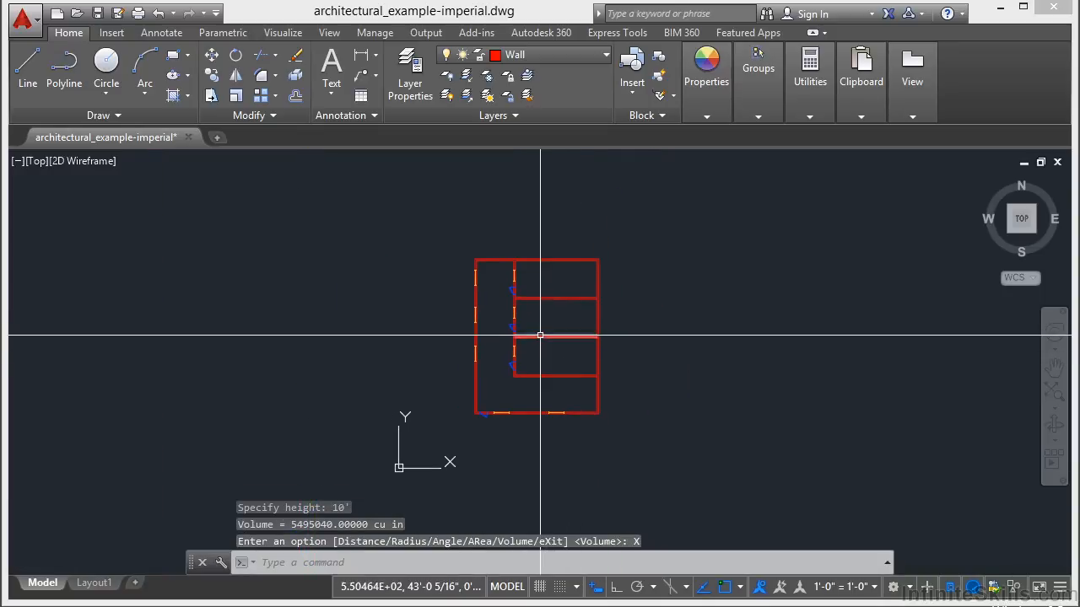